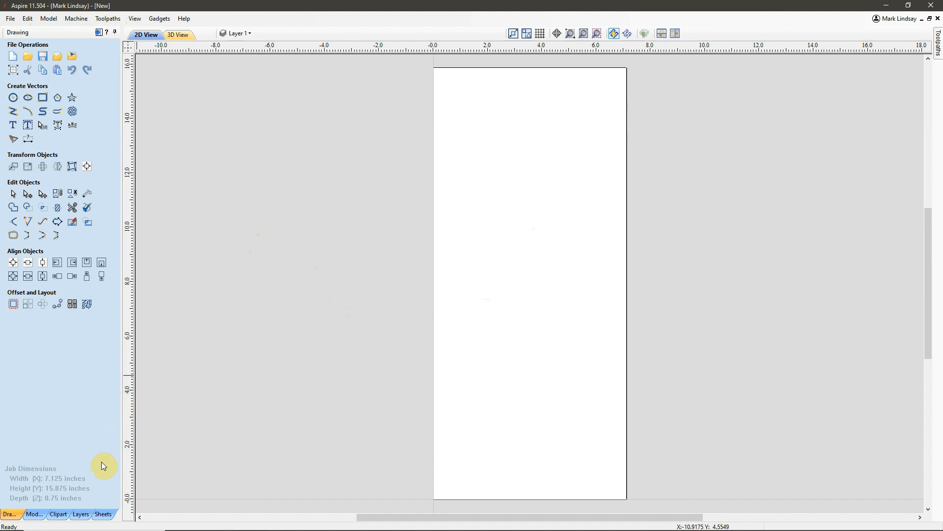
Review the job setup's size, Z zero position, XY datum and modeling resolution
left_click(13, 69)
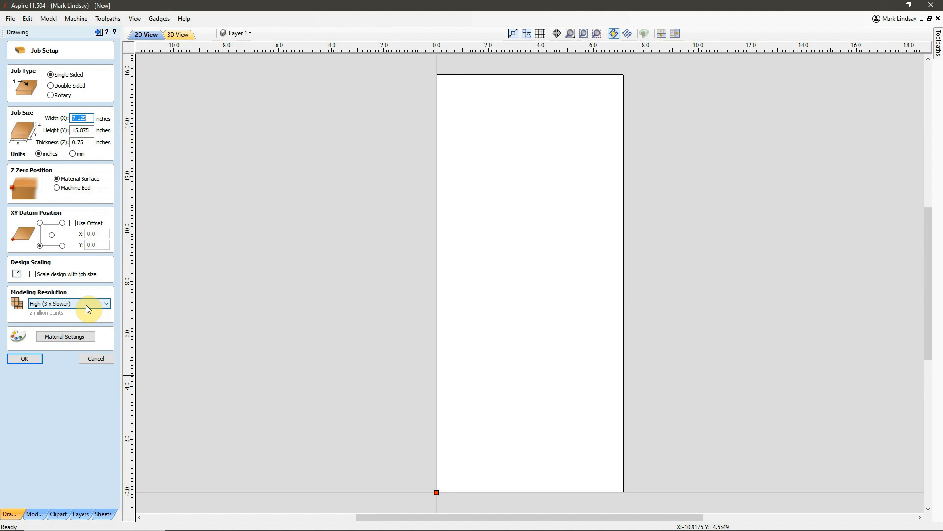
left_click(26, 358)
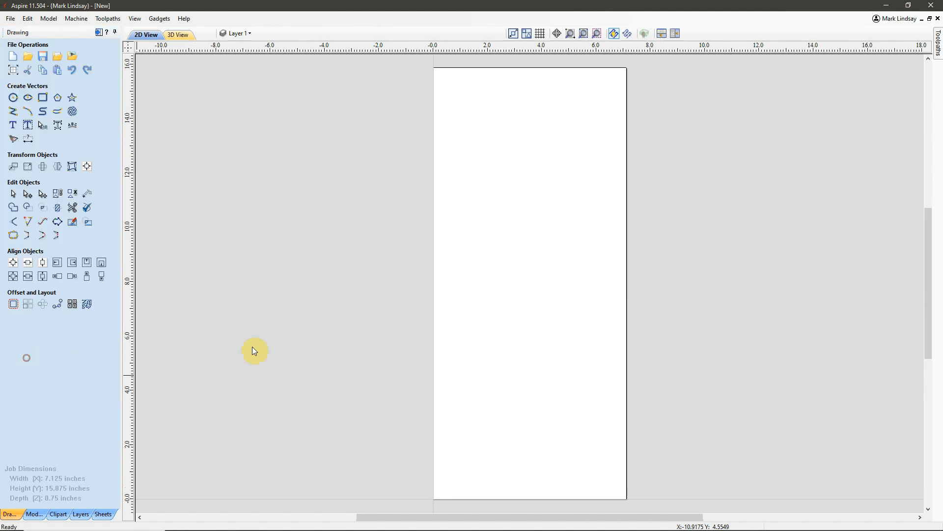
Rename Sheet 1 as Material Surface
left_click(106, 517)
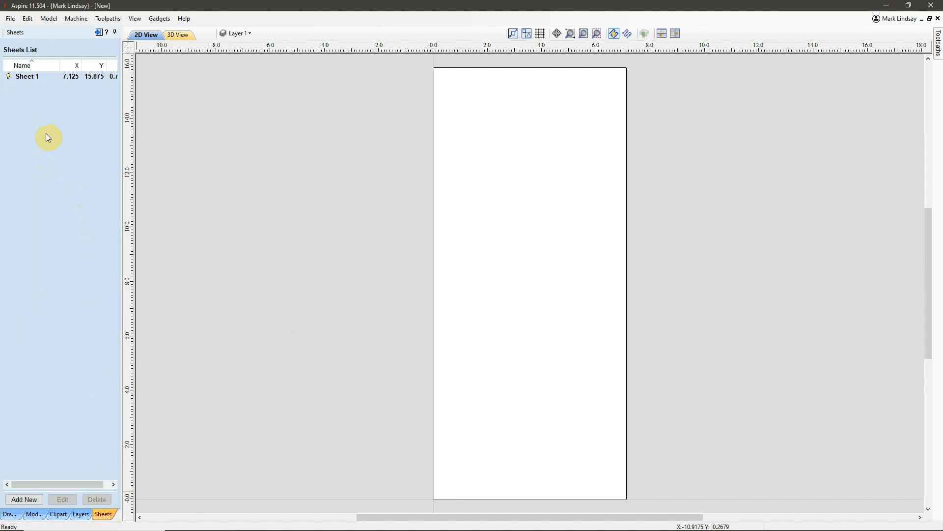
left_click(32, 78)
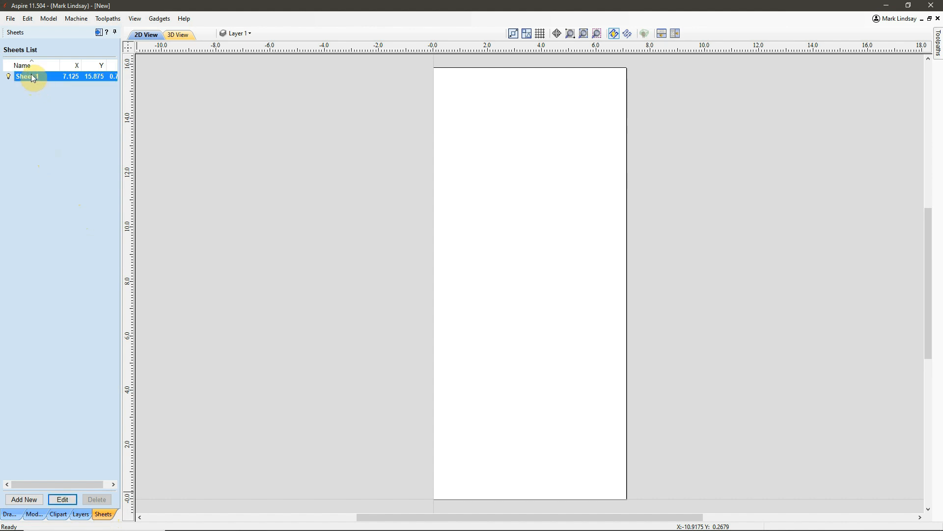
left_click(31, 76)
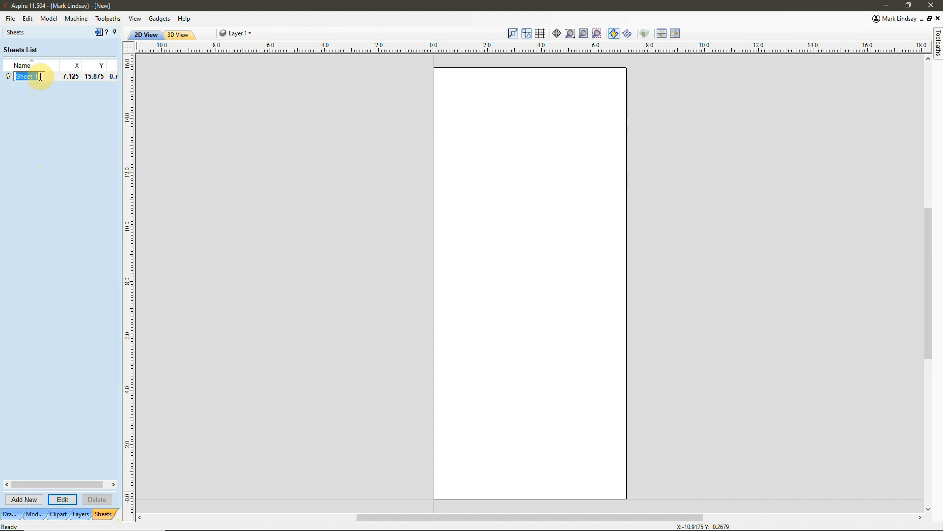
type("Material Surface")
key("Return")
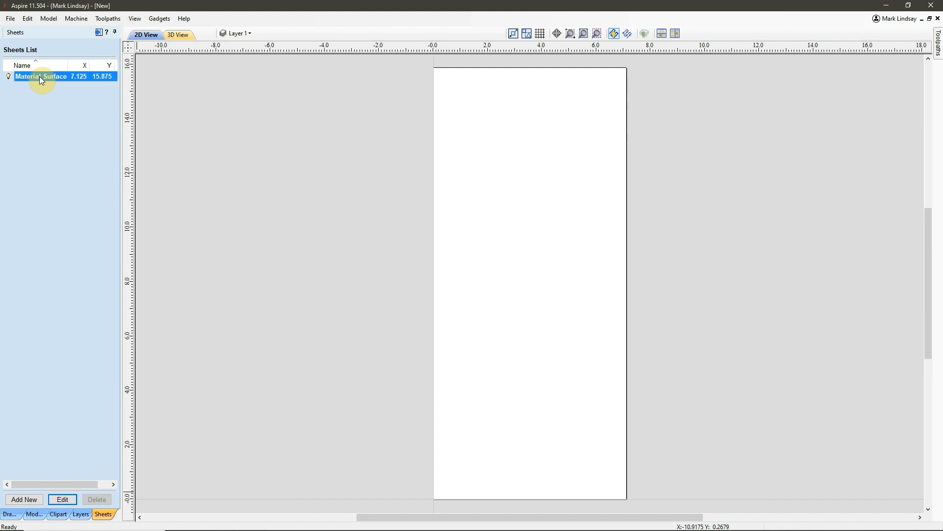
Add a new sheet named Machine Bed
left_click(27, 500)
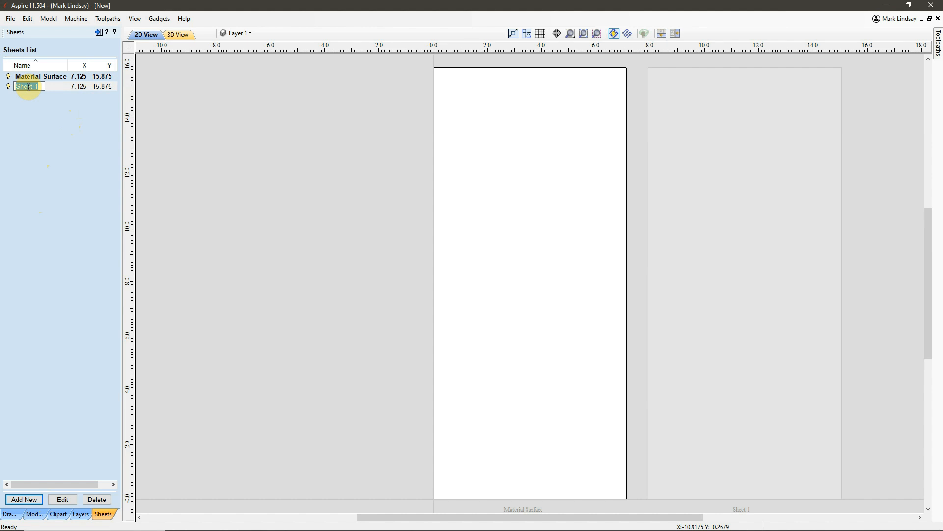
type("Machine Bed")
key("Return")
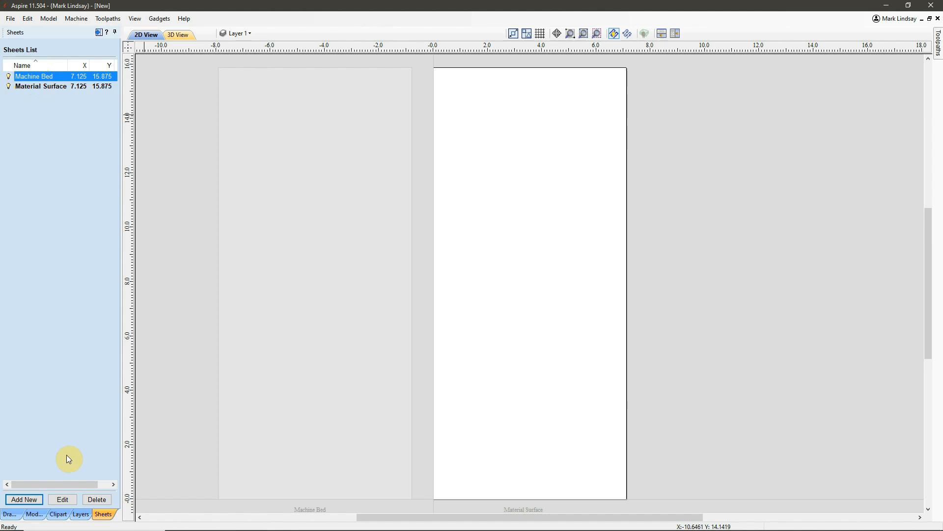
Set the Z zero position of the Machine Bed sheet to Machine Bed
left_click(64, 500)
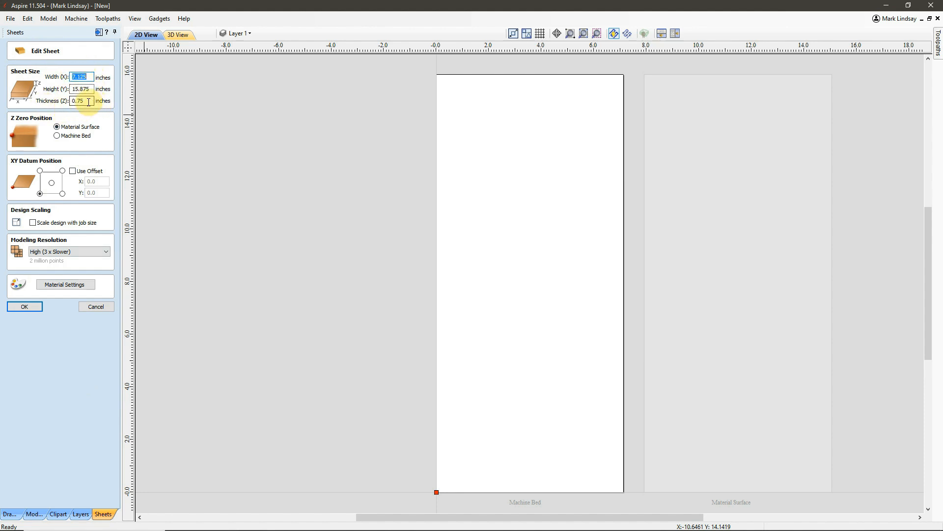
left_click(57, 137)
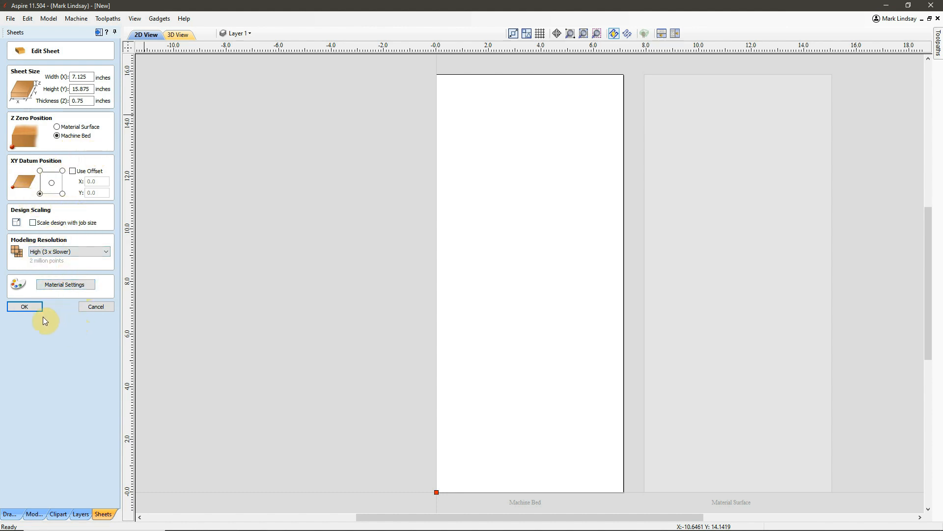
left_click(24, 307)
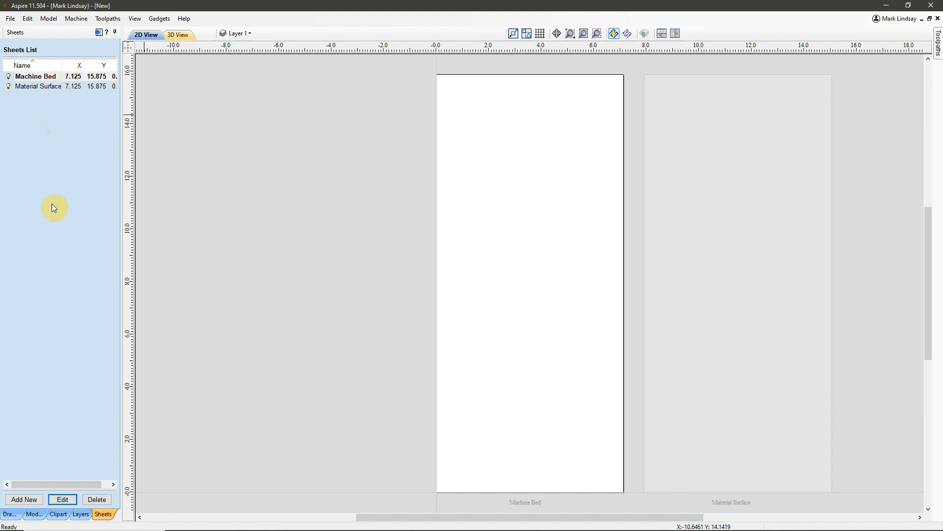
Activate the Material Surface sheet and insert the Barn Star model from the My 3D Models clipart folder
left_click(729, 233)
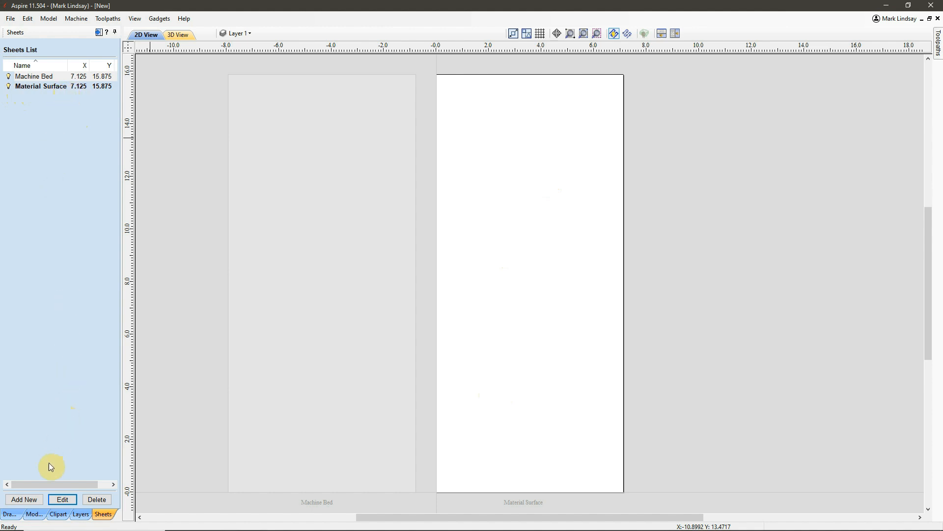
left_click(57, 514)
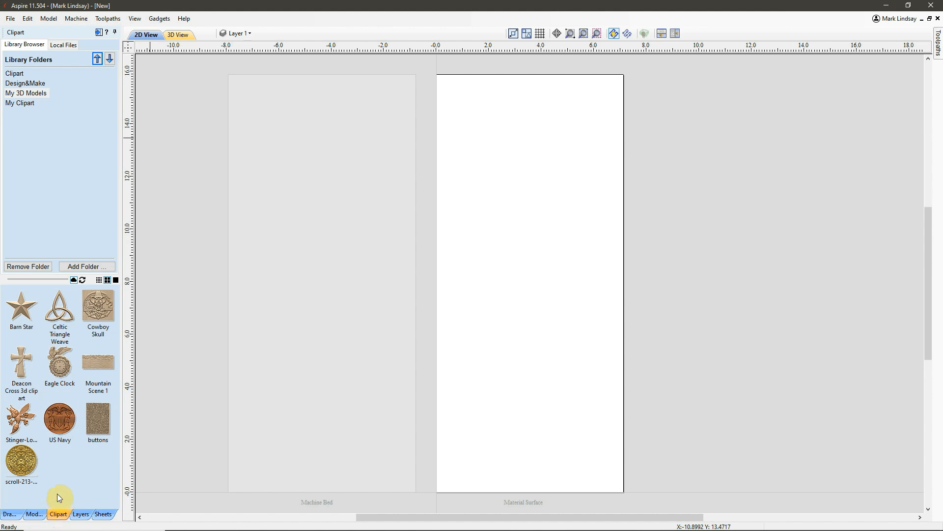
double_click(21, 310)
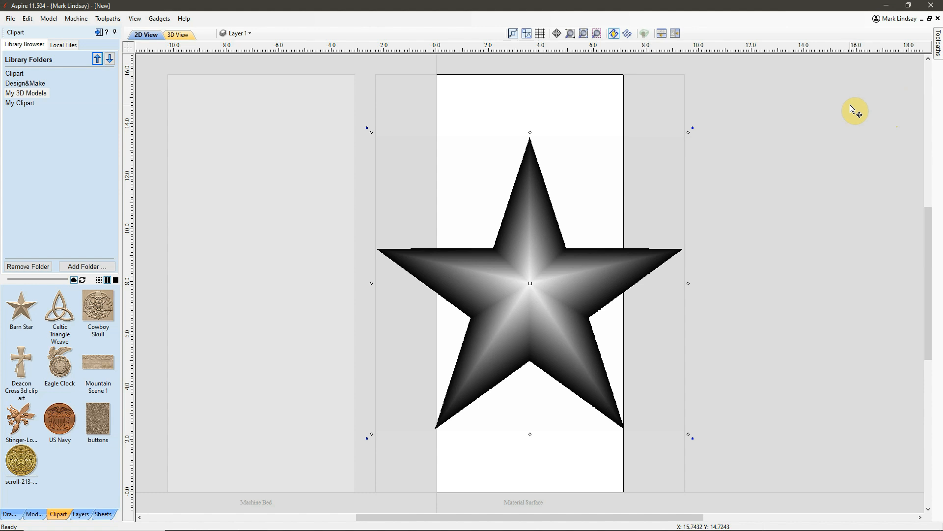
Resize the barn star to 6.5 inches wide with linked XY and automatic Z scaling, and move it to the sheet's upper half
left_click(33, 514)
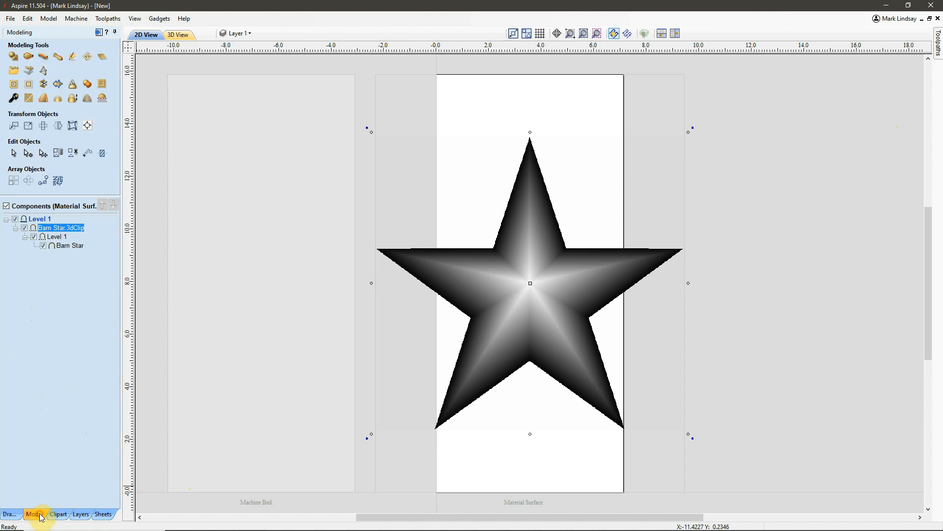
left_click(28, 129)
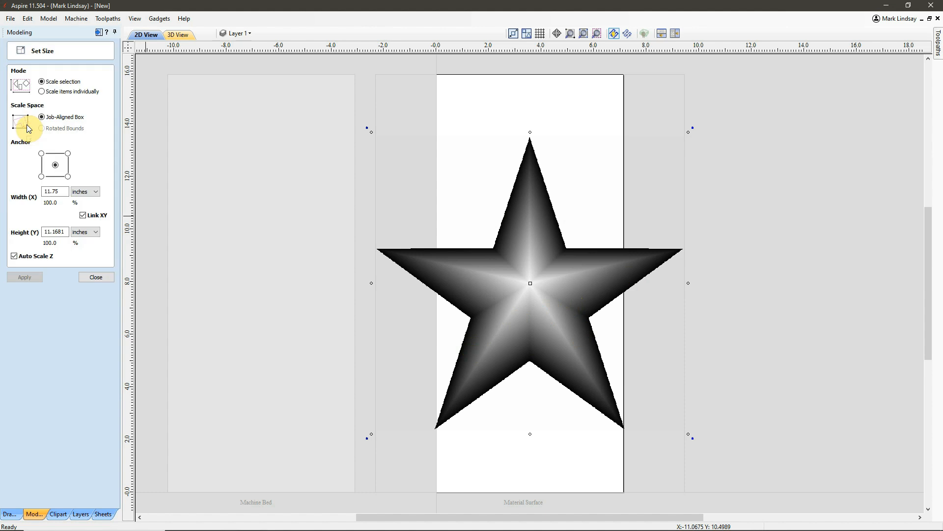
double_click(61, 191)
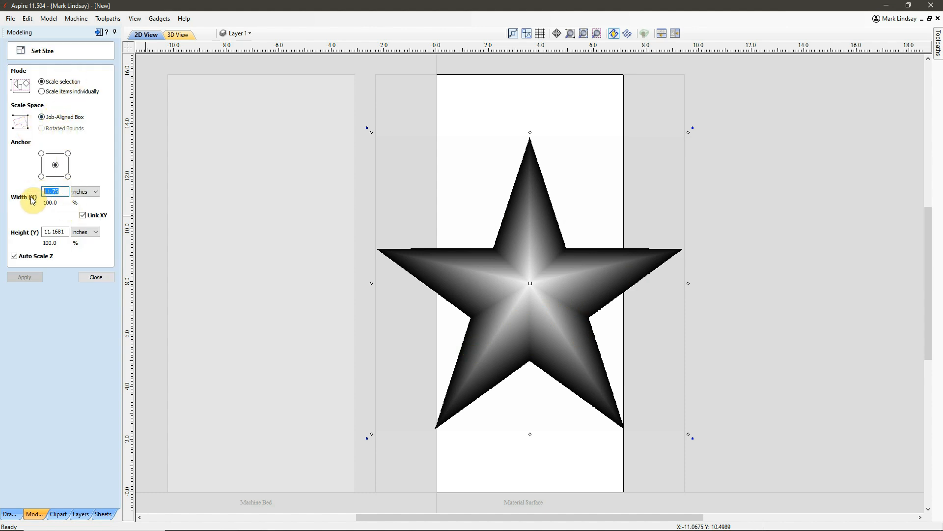
type("6.5")
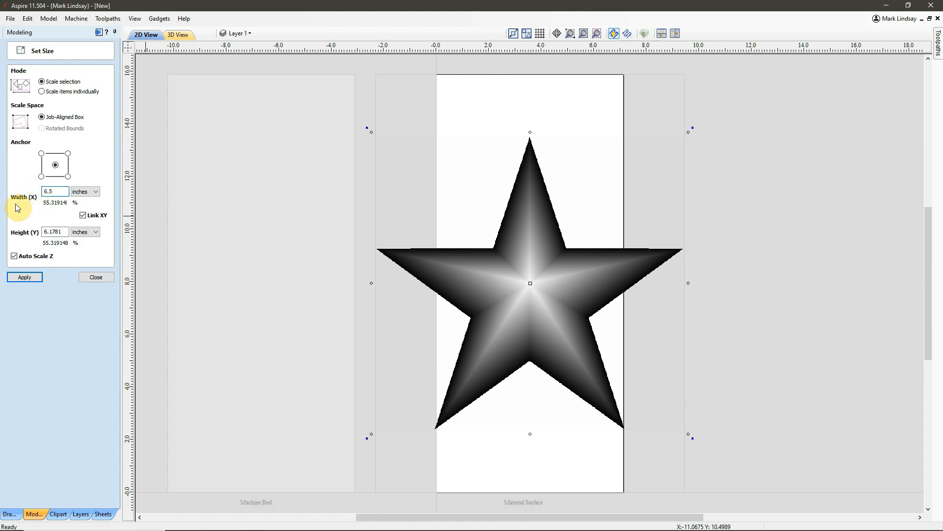
left_click(26, 279)
left_click_drag(531, 283, 530, 180)
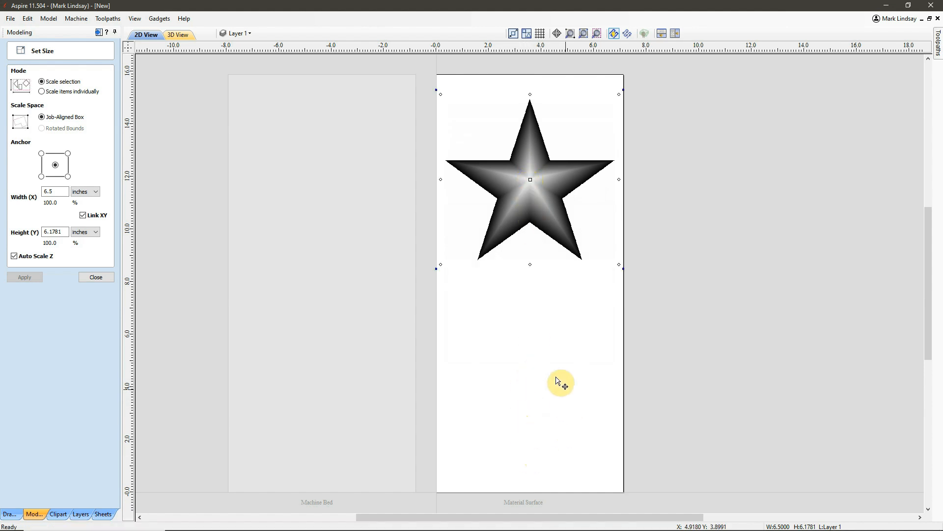
left_click(95, 277)
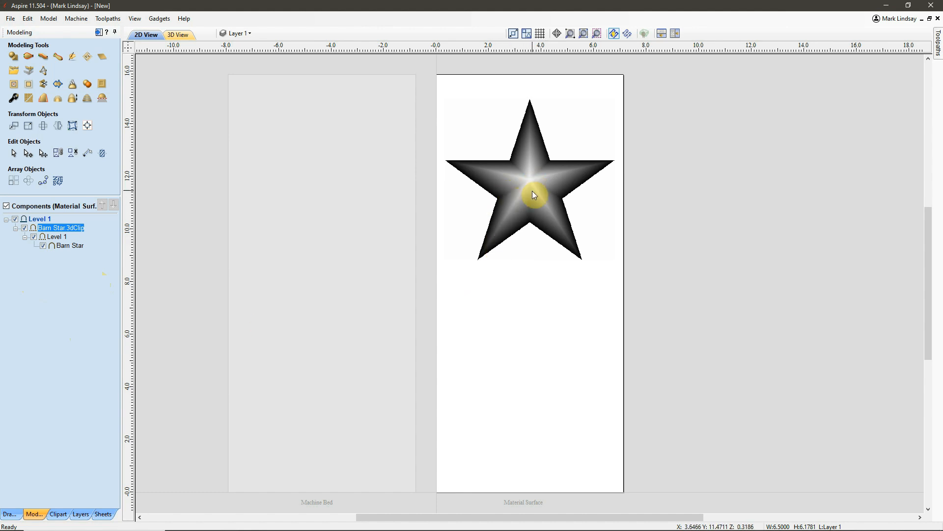
Set the barn star component's shape height to 0.7 inches
left_click(14, 98)
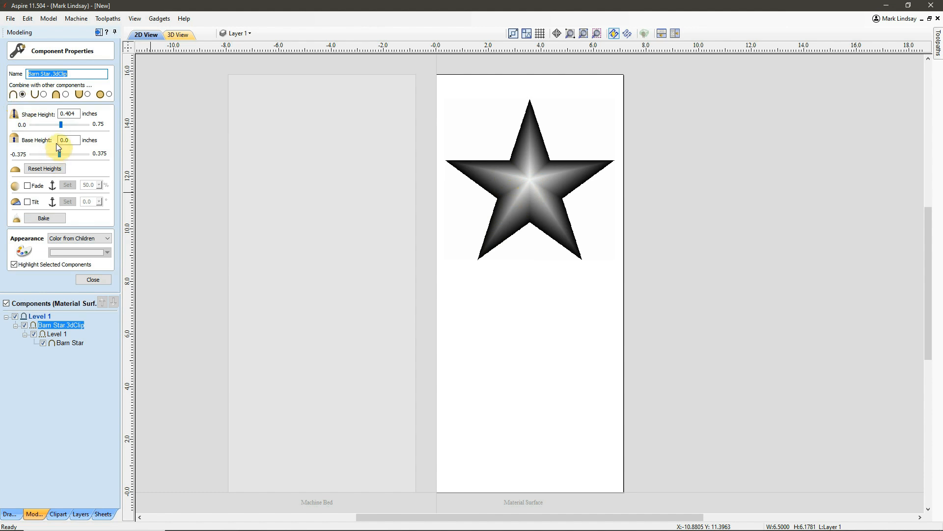
left_click(66, 113)
left_click_drag(65, 114, 75, 114)
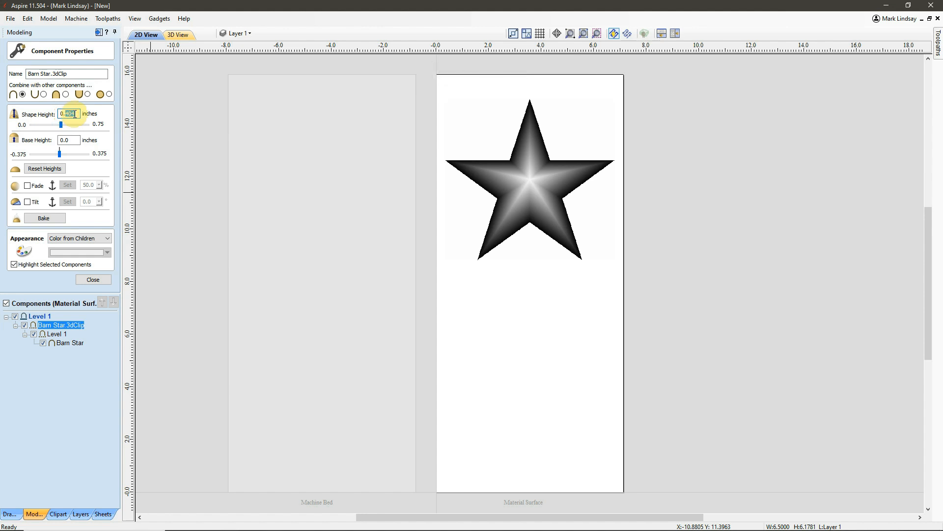
type("7")
key("Return")
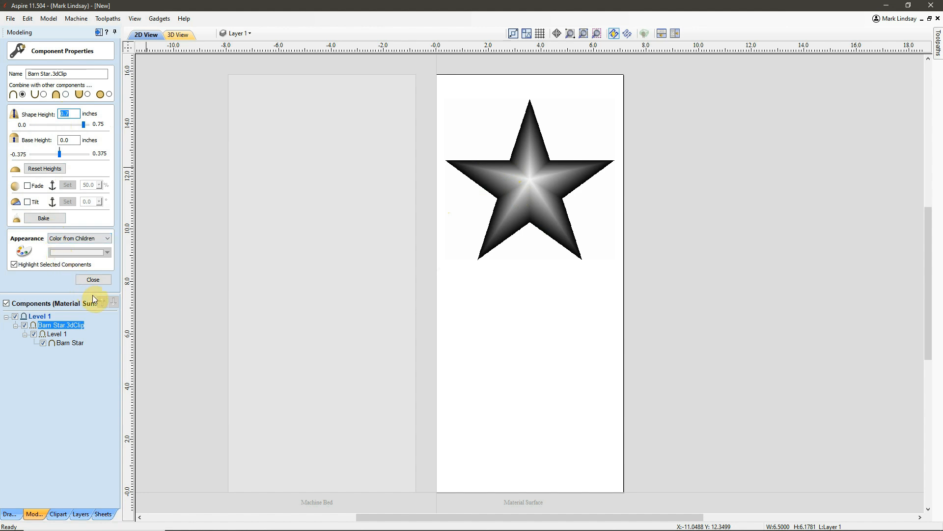
left_click(98, 281)
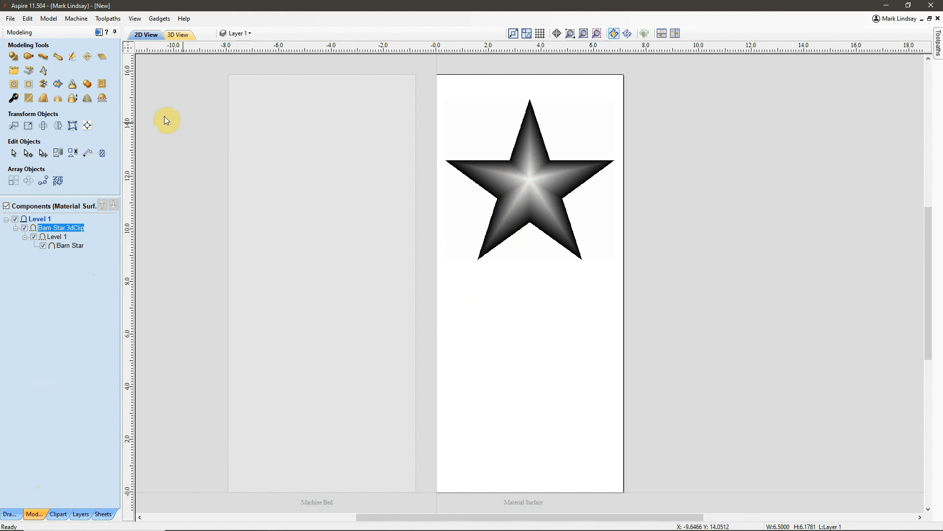
Create a boundary vector around the barn star component
left_click(58, 86)
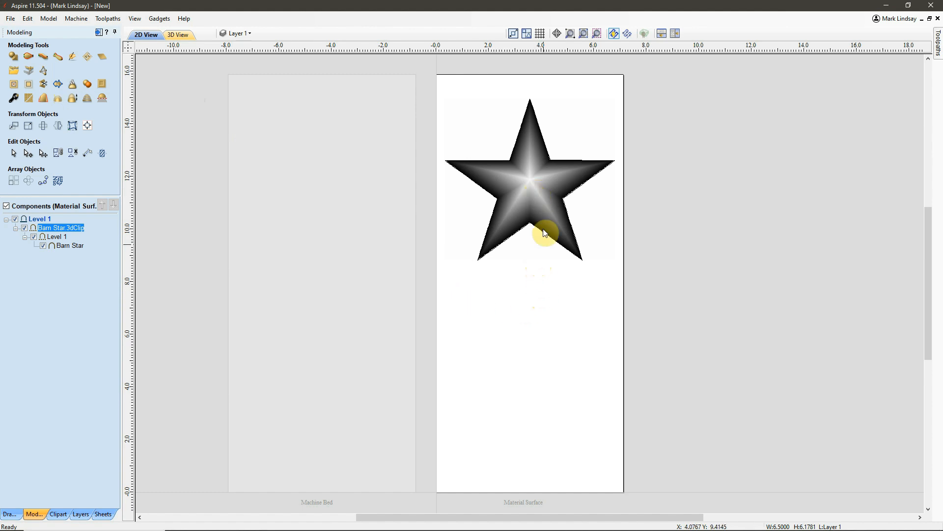
left_click(540, 245)
Copy the barn star together with its boundary vector straight down into the lower half of the Material Surface sheet
left_click(523, 229)
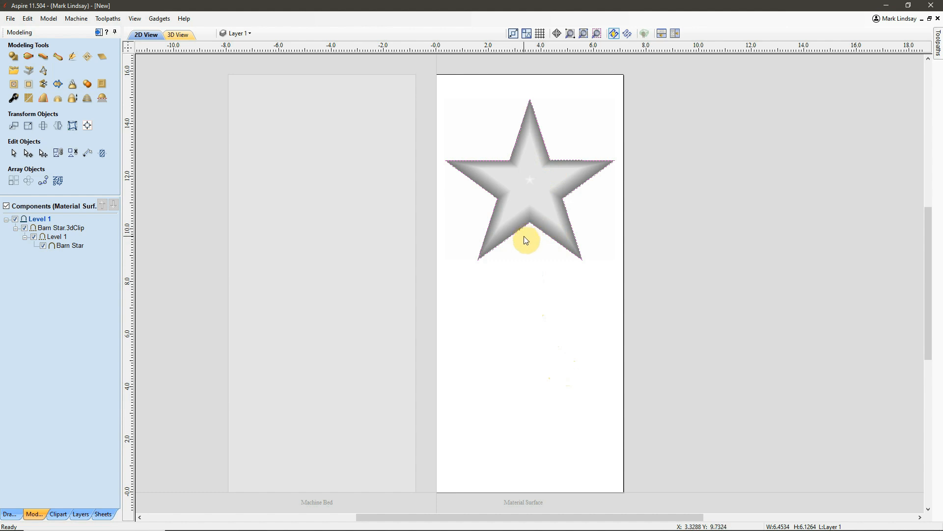
left_click(530, 185)
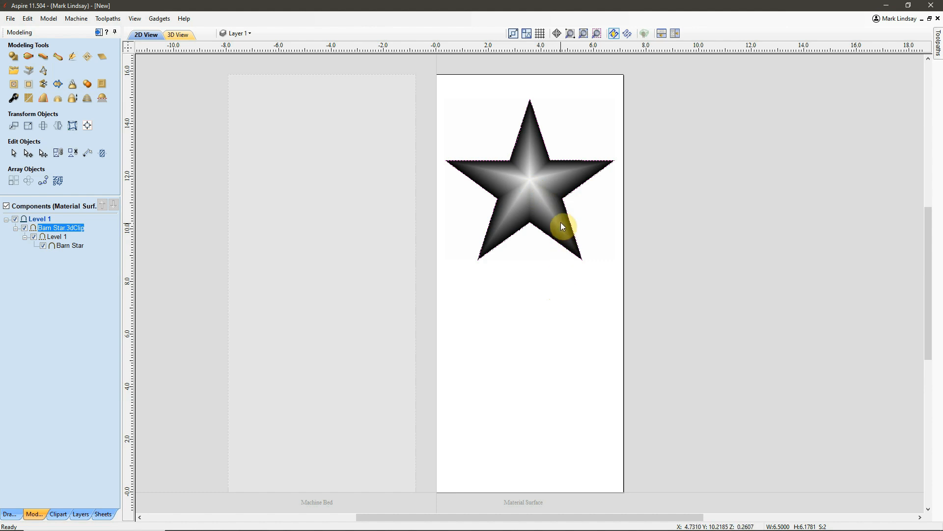
left_click(529, 183)
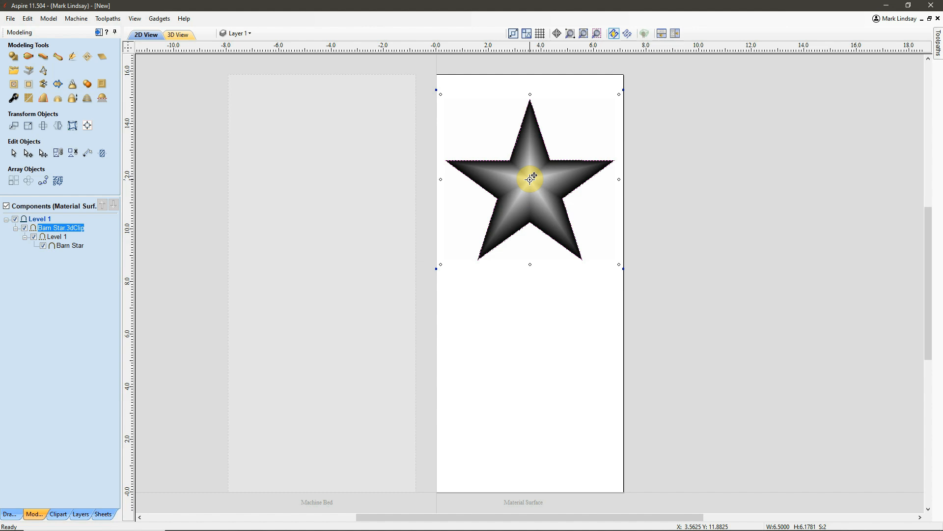
left_click_drag(534, 175, 533, 365)
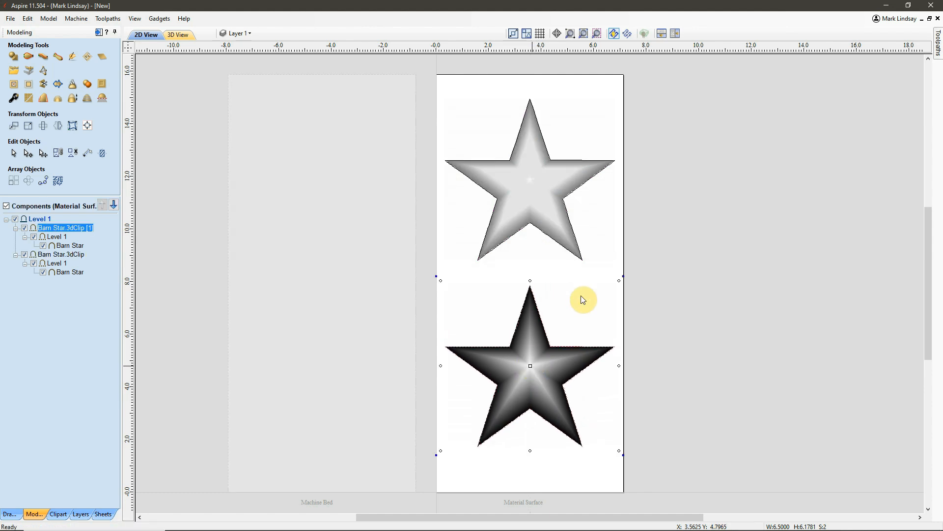
left_click(601, 218)
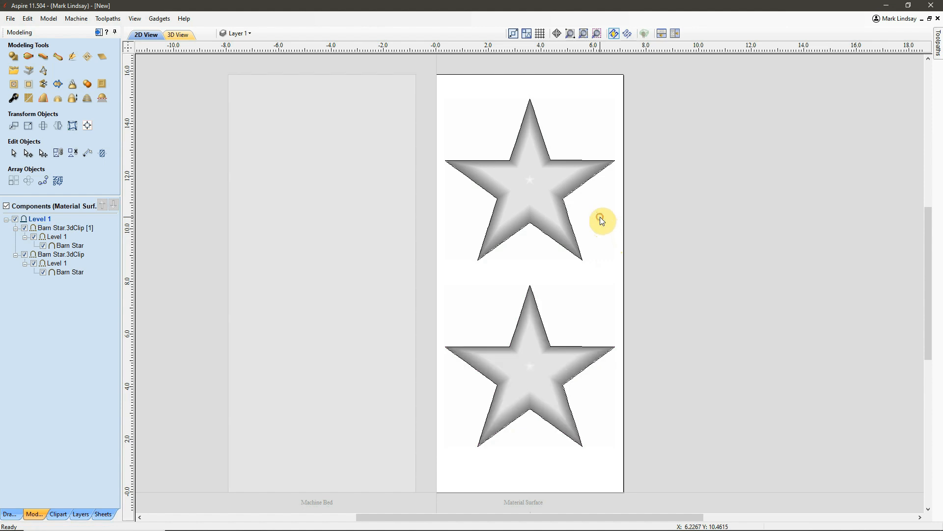
left_click(534, 173)
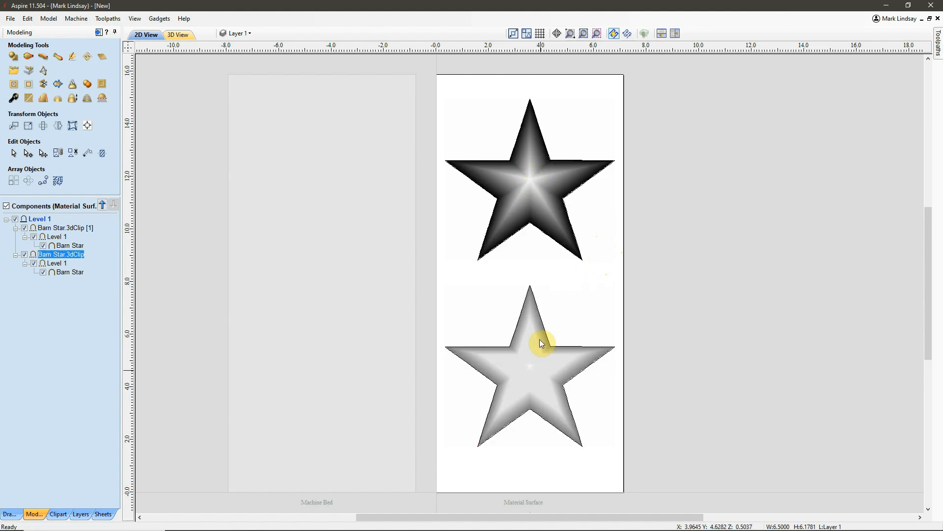
left_click(533, 382)
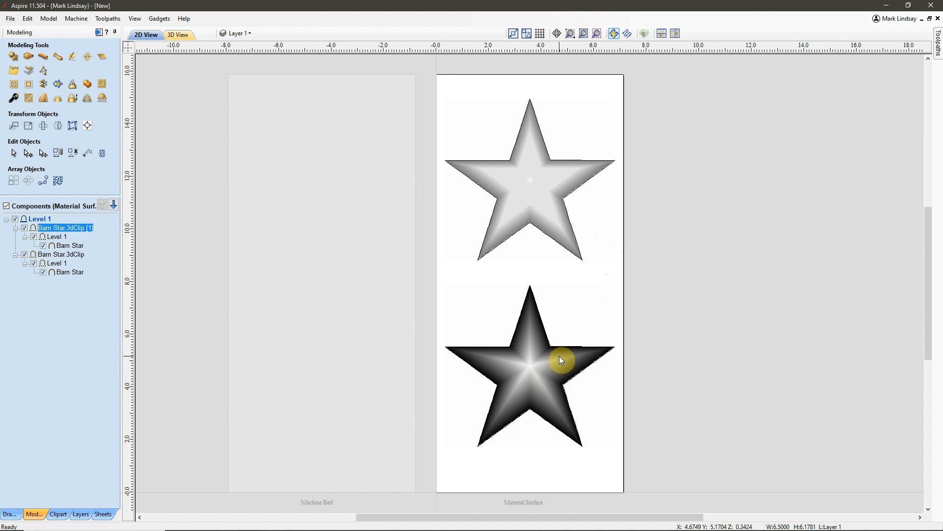
Copy the boundary vectors of both barn stars to the Machine Bed sheet
left_click(525, 226)
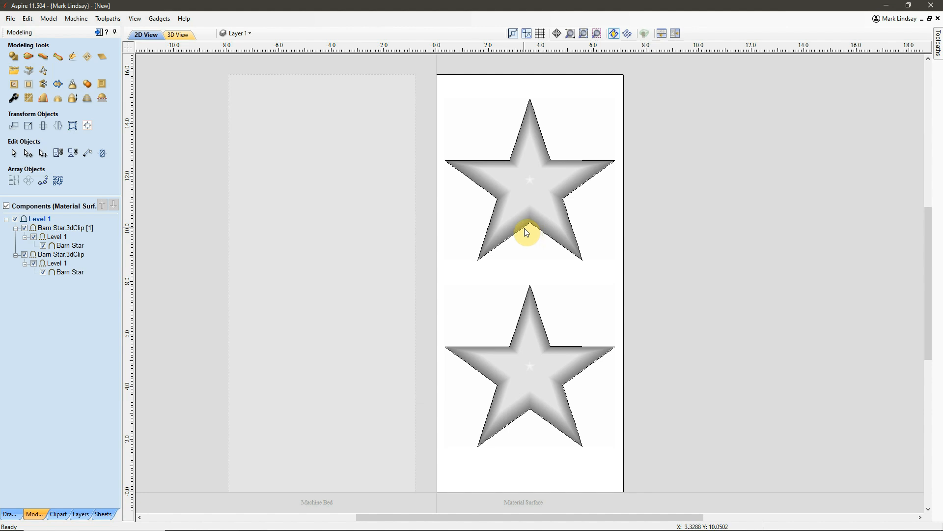
left_click(524, 227)
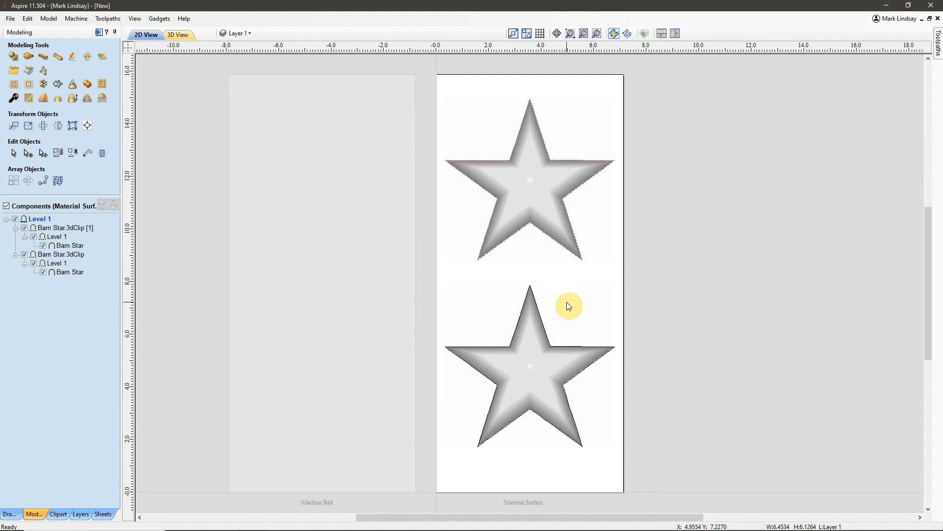
left_click(524, 419, "shift")
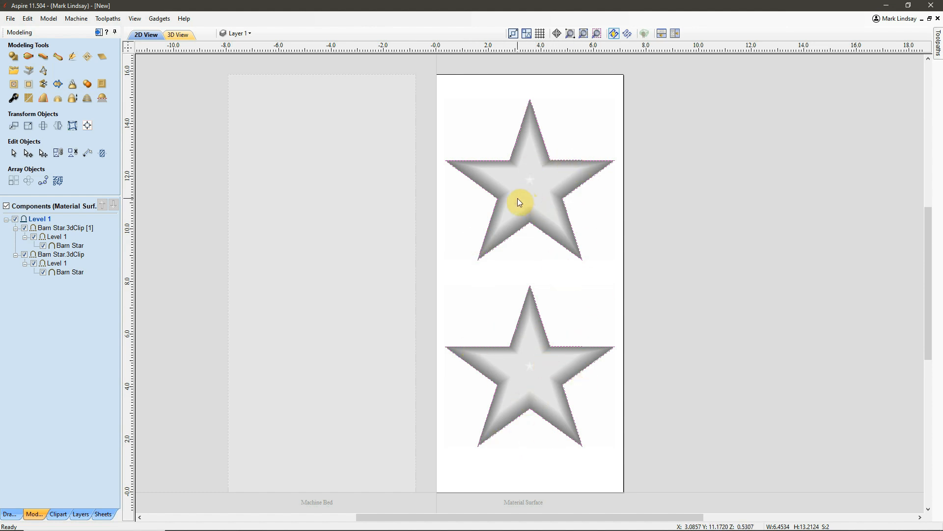
right_click(535, 184)
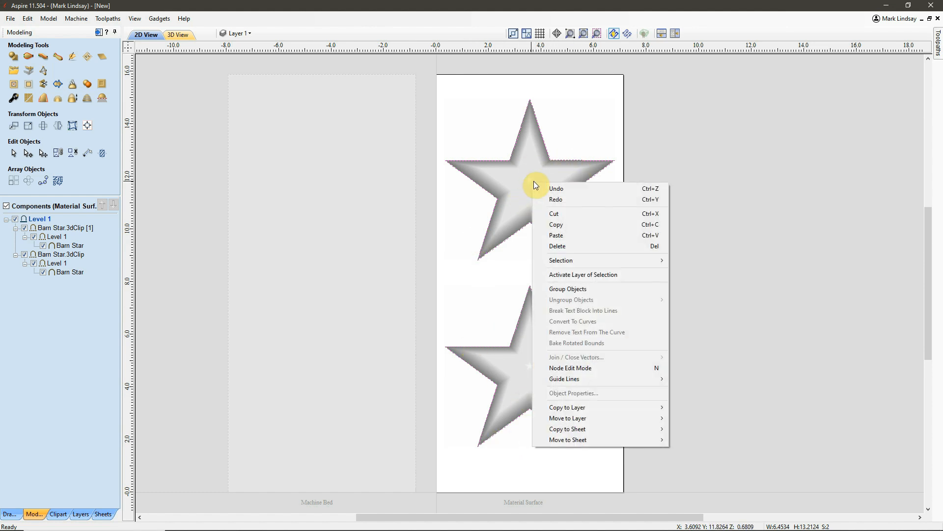
mouse_move(585, 430)
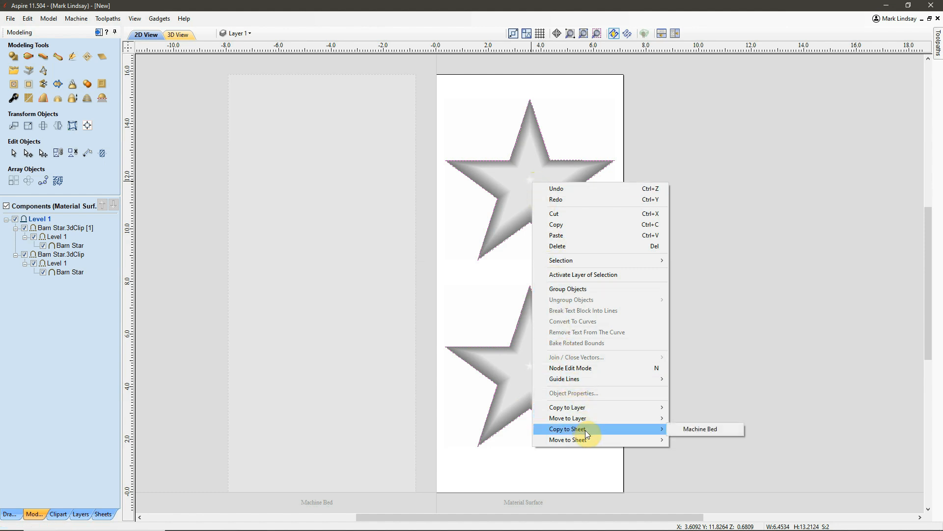
left_click(706, 430)
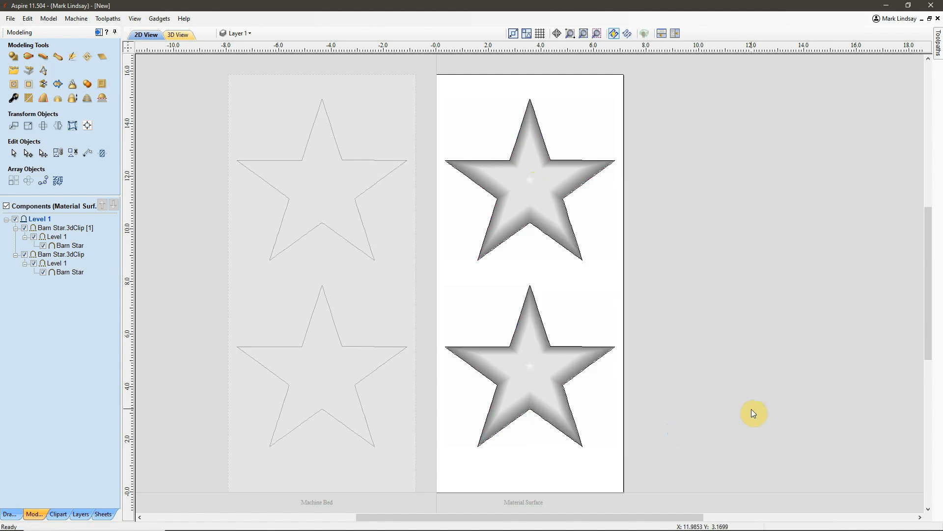
Compare the star components and boundary vectors on the Material Surface sheet with the contents of the Machine Bed sheet
left_click(377, 290)
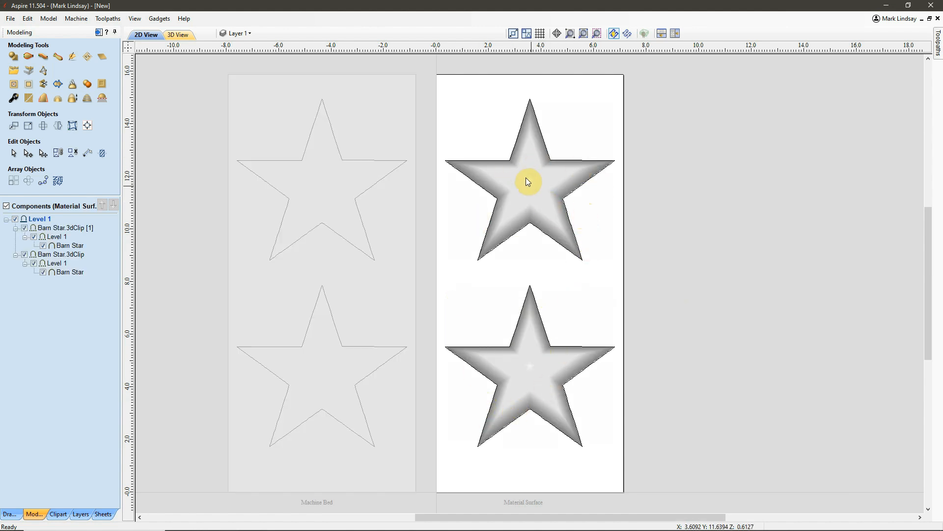
left_click(532, 183)
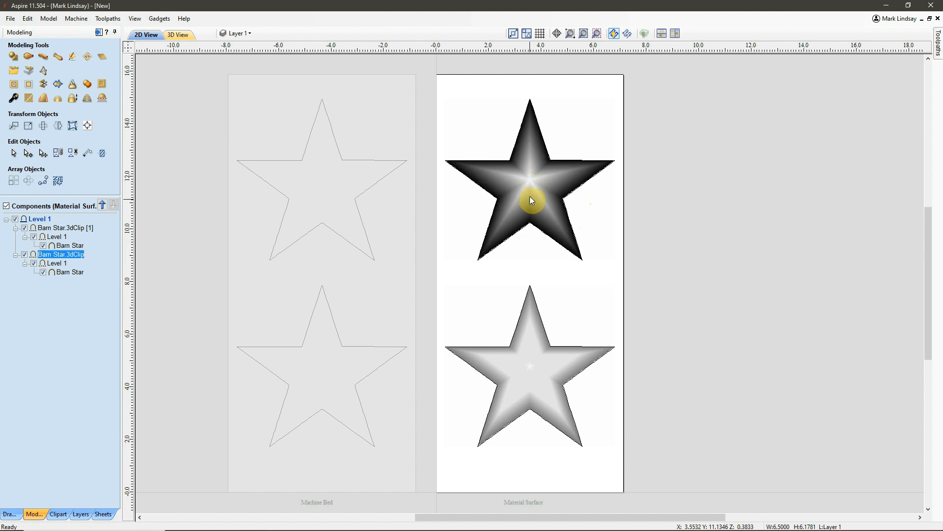
left_click(571, 199)
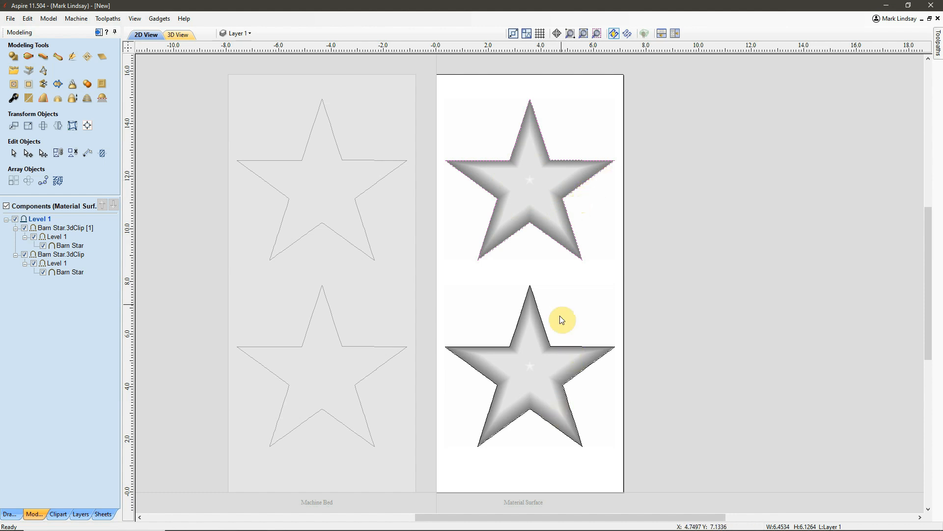
left_click(575, 307)
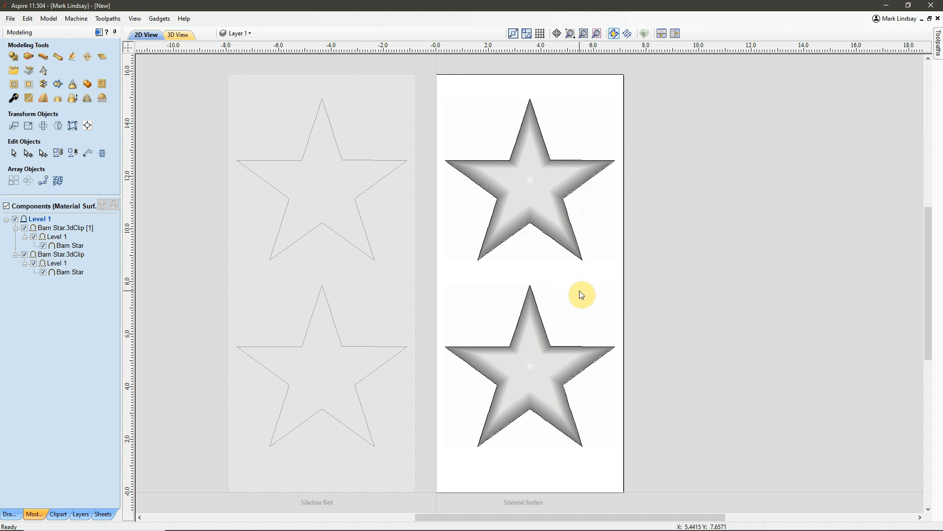
left_click(371, 299)
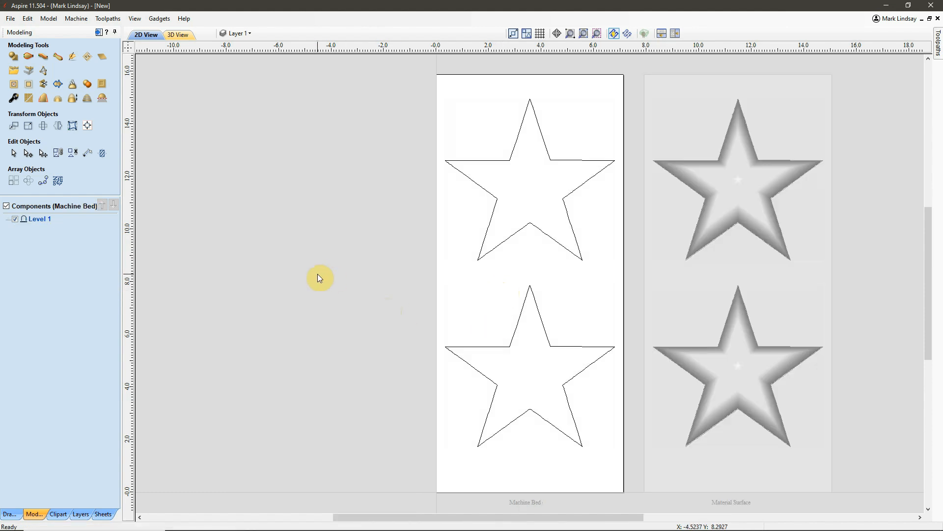
left_click(695, 299)
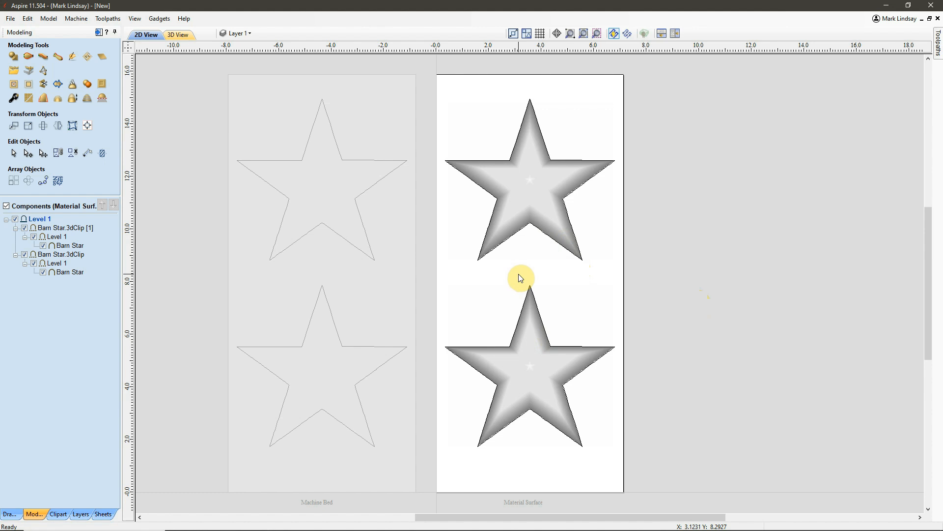
Switch to the toolpath tools and select both barn star components together with their boundary vectors on the Material Surface sheet
left_click(99, 32)
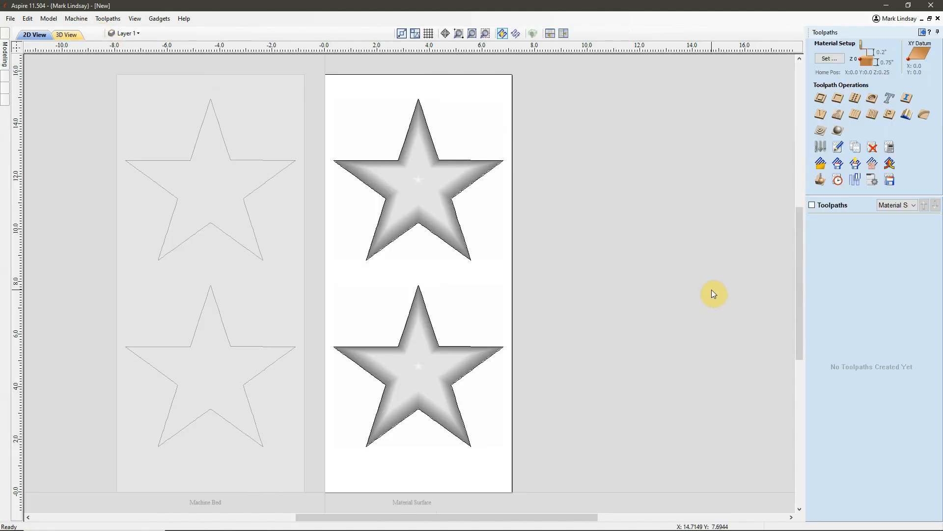
left_click(441, 181)
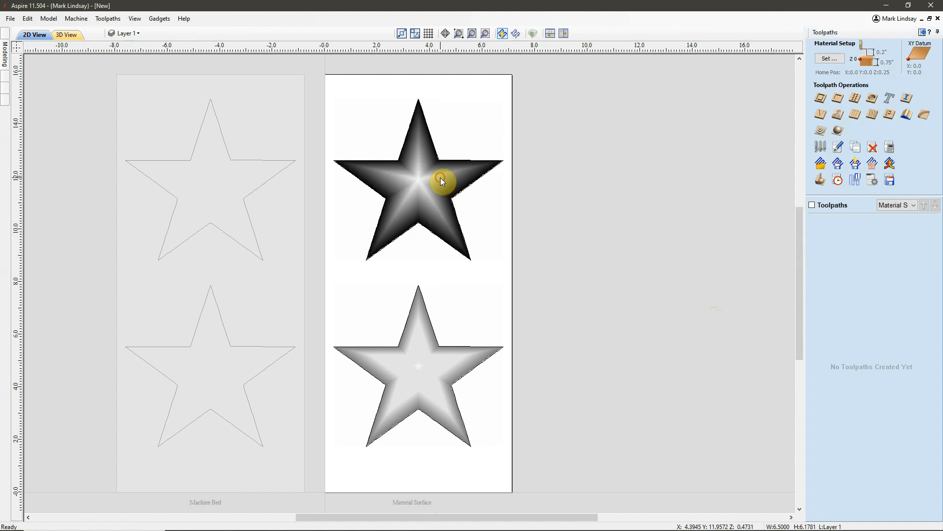
left_click(417, 372, "shift")
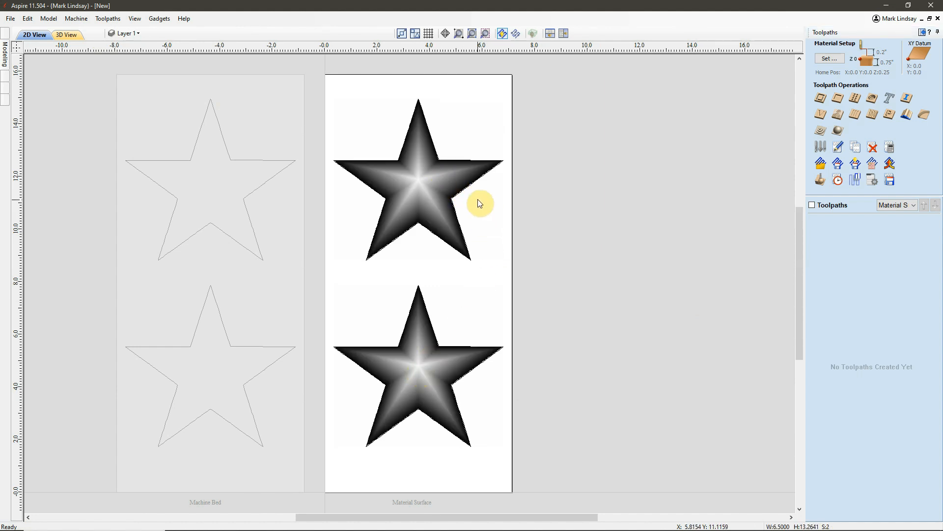
left_click(464, 346, "shift")
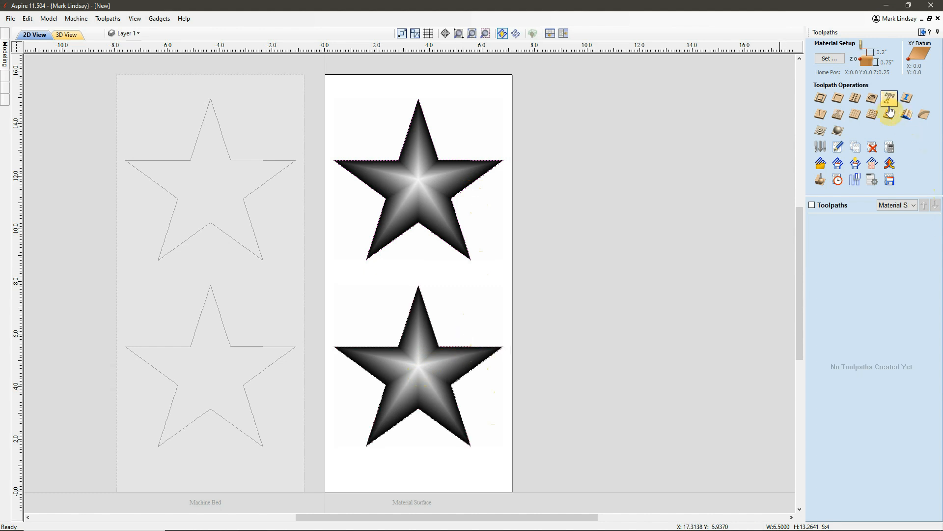
Start a 3D rough machining toolpath and set the gap below the model to 0.03 inches in the material setup
left_click(820, 131)
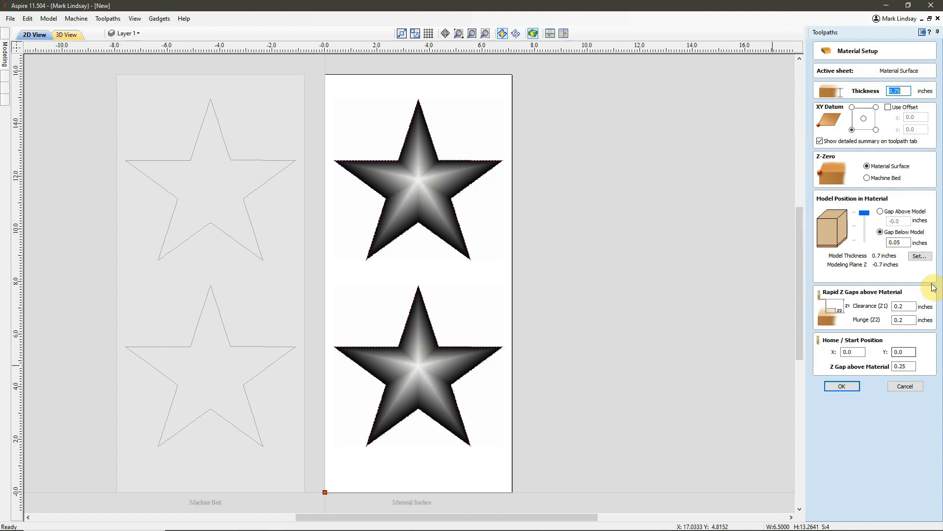
left_click(899, 243)
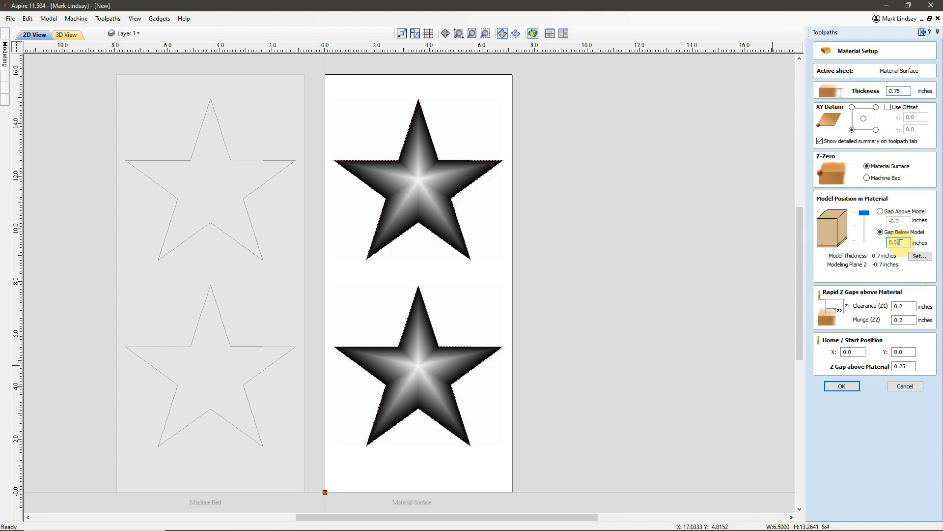
type("03")
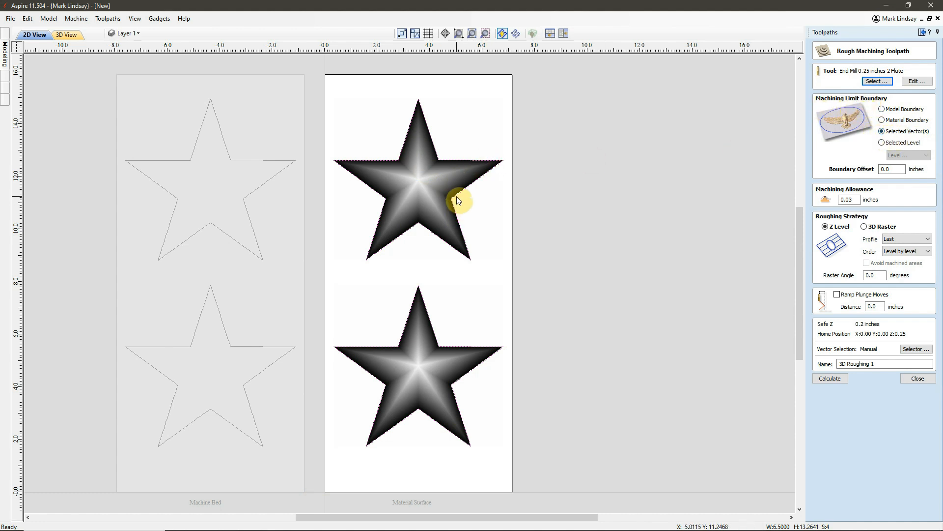
Set the rough machining boundary offset to 0.25 inches, name the toolpath 3D Roughing, and calculate it
left_click(894, 169)
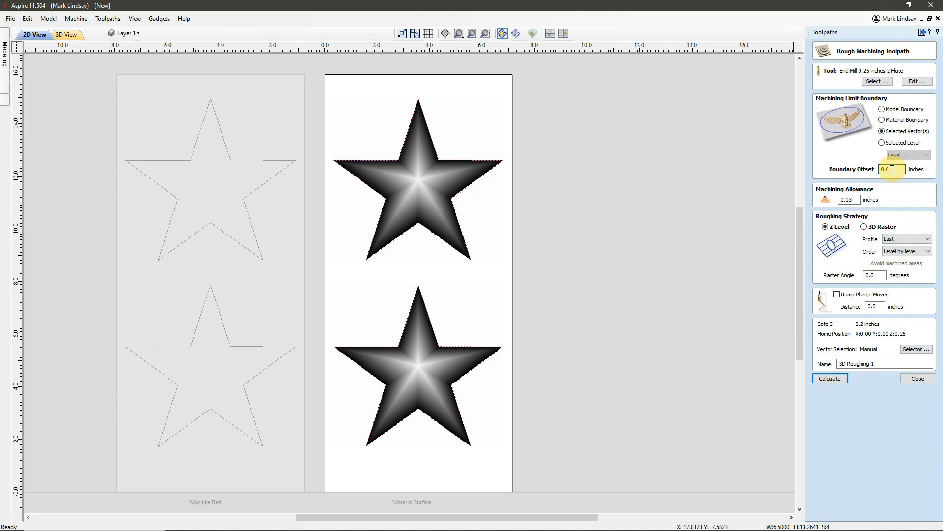
key("BackSpace")
type("25")
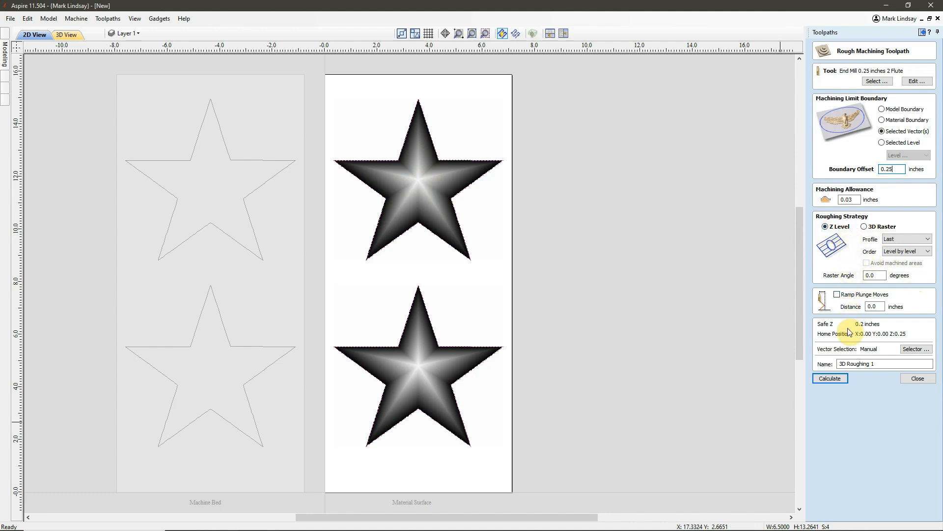
left_click_drag(870, 365, 900, 370)
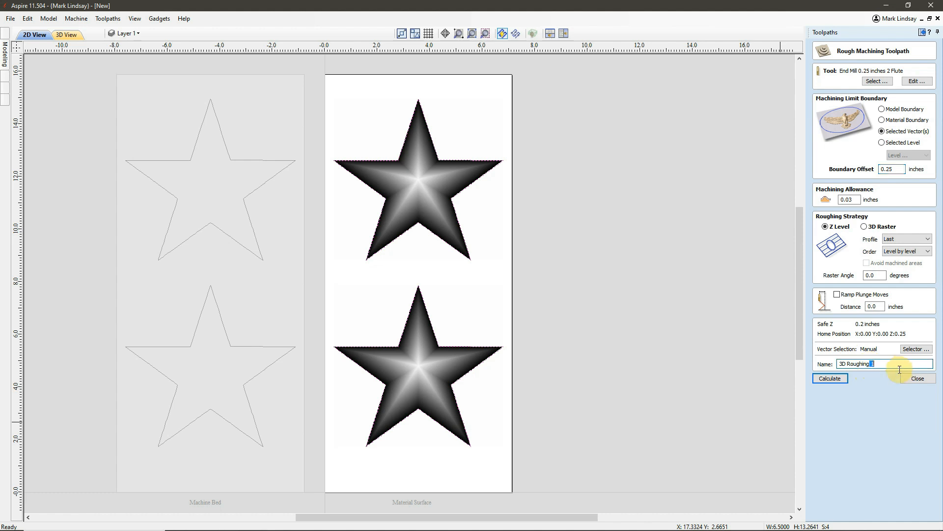
left_click(833, 379)
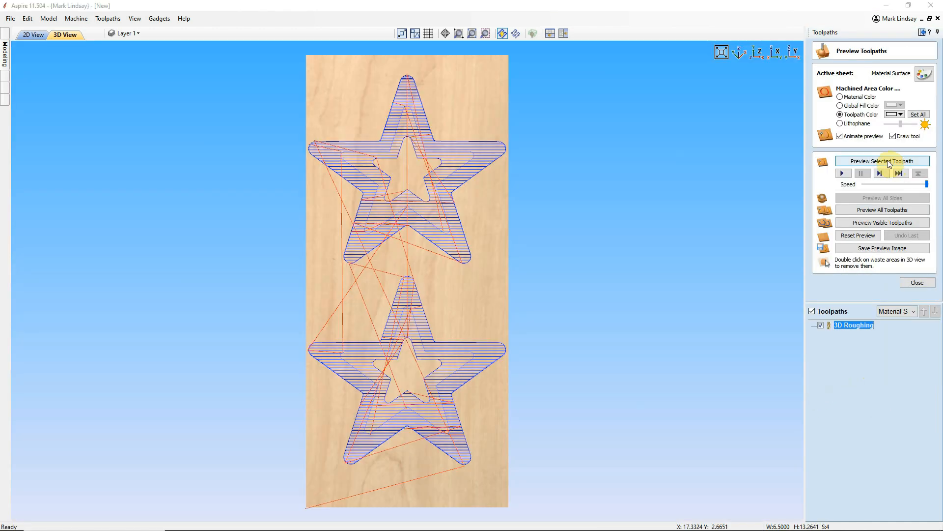
Preview the 3D Roughing toolpath on the material and return to the 2D view
left_click(889, 161)
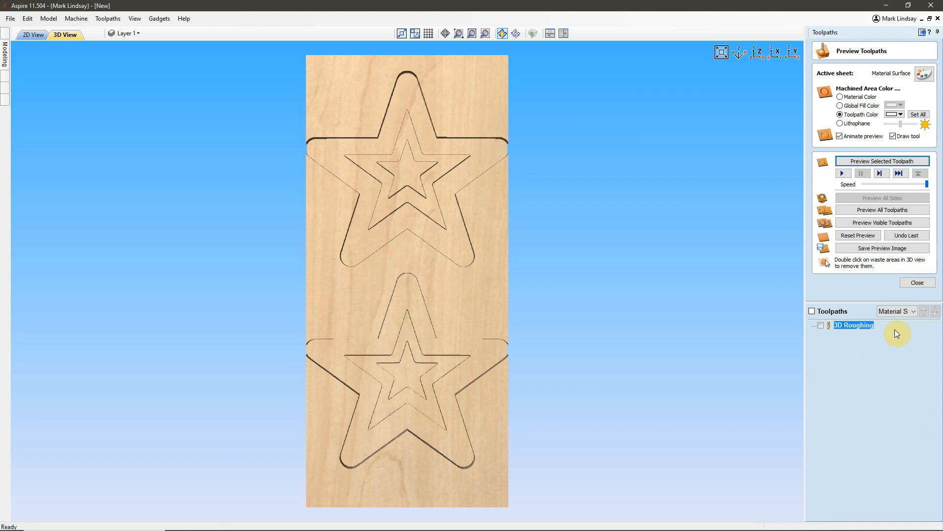
left_click(917, 283)
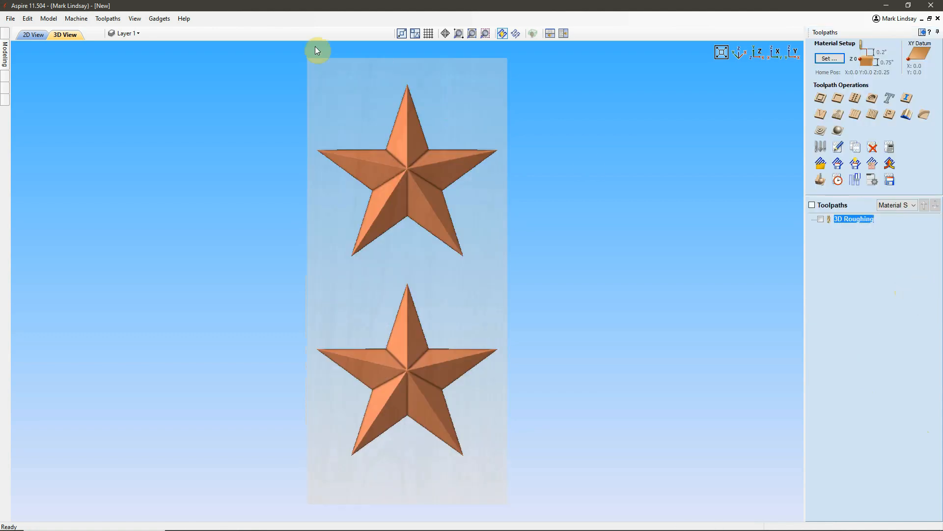
left_click(27, 35)
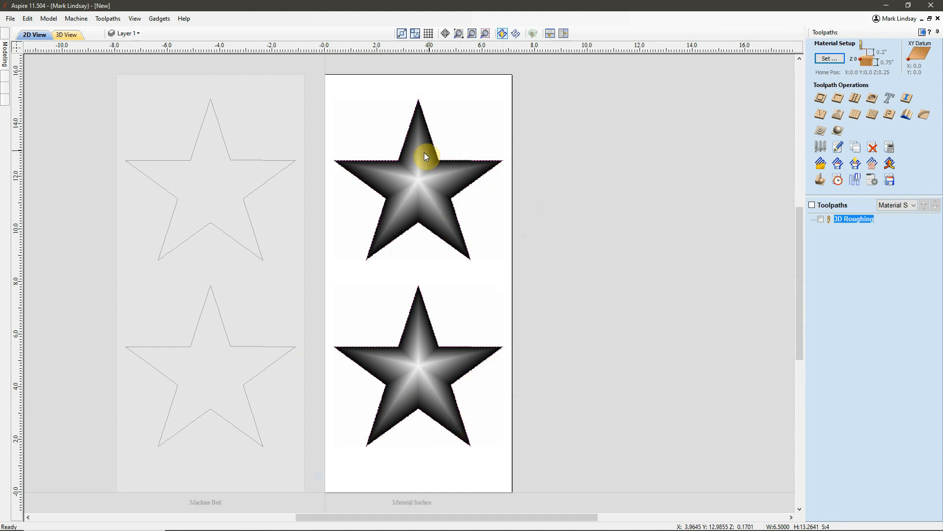
Calculate a finish machining toolpath named 3D Finish for both stars, using the 1/8 inch tapered ball nose tool
left_click(837, 130)
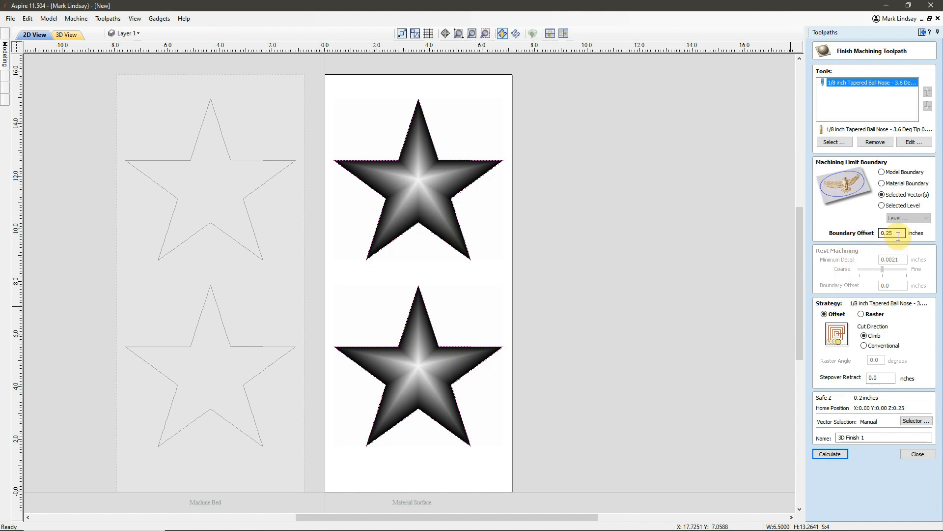
left_click(859, 438)
left_click_drag(860, 438, 888, 438)
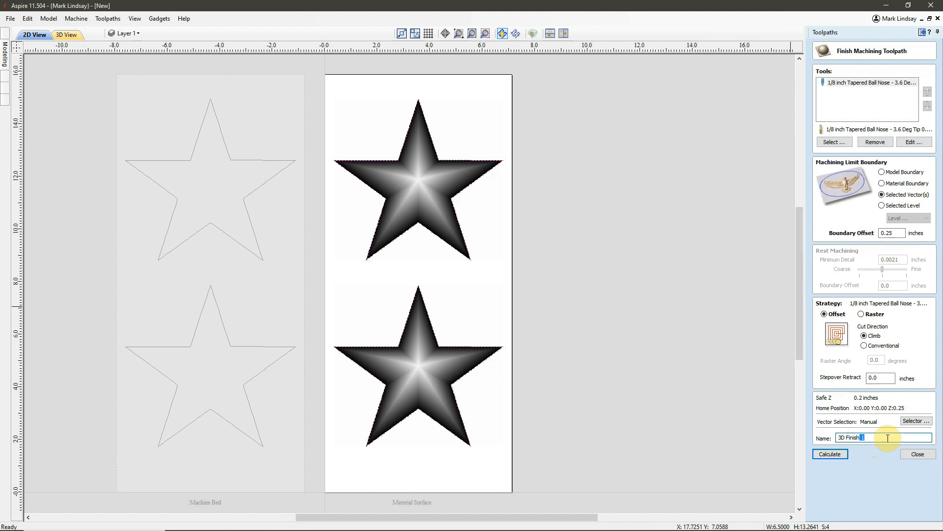
key("BackSpace")
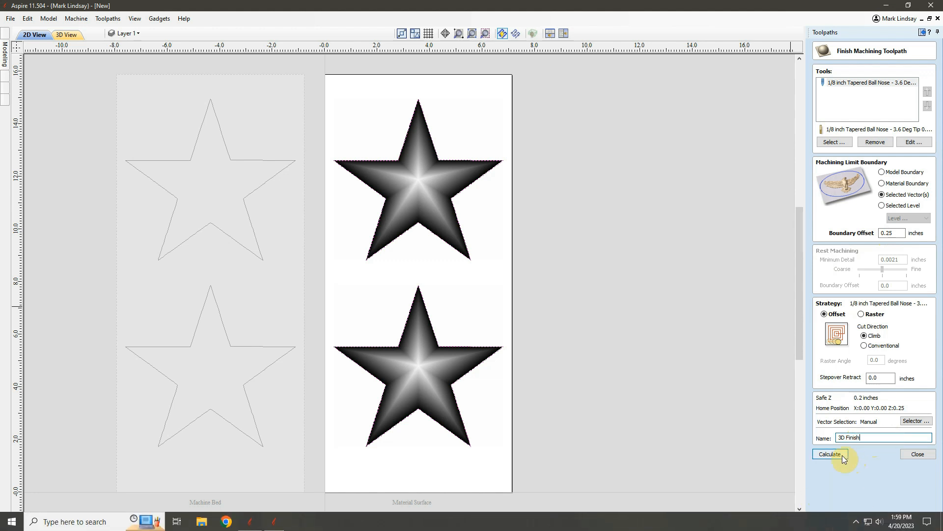
left_click(830, 455)
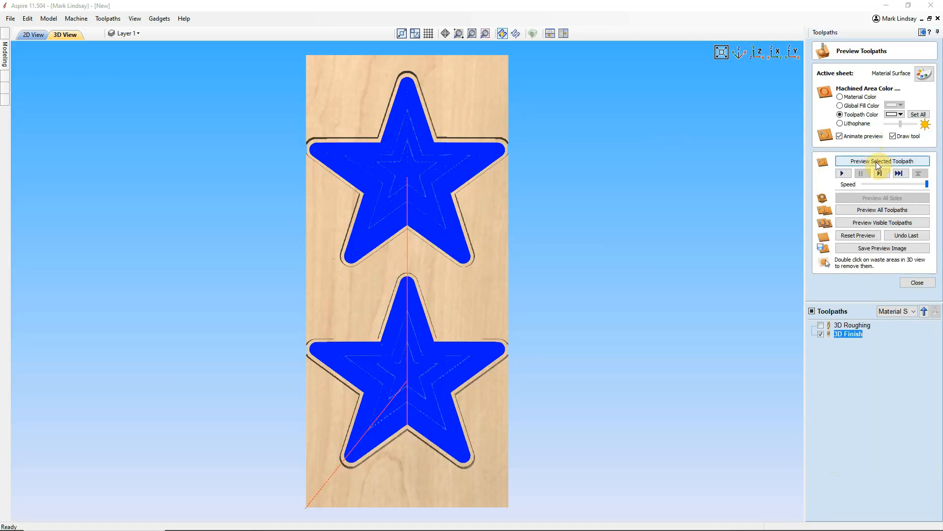
Preview the 3D Finish toolpath, inspect the carved stars up close, and leave the preview
left_click(877, 161)
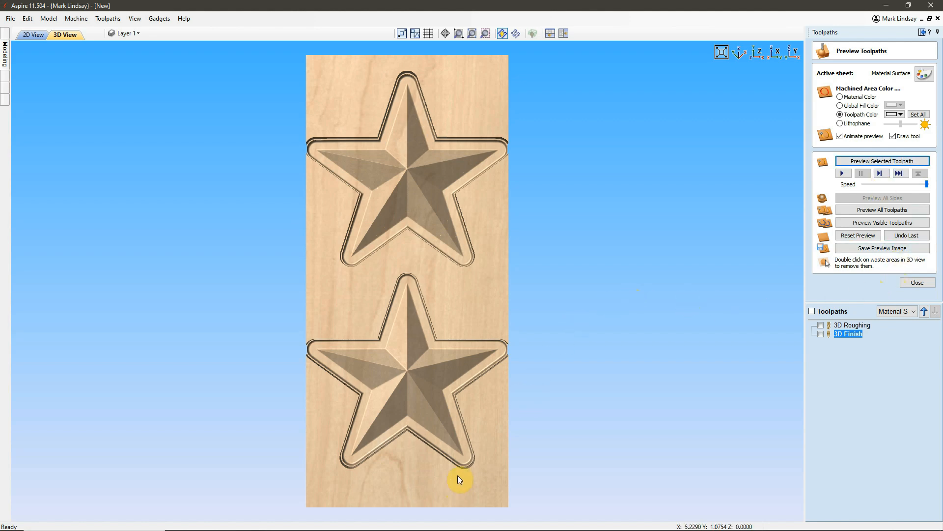
scroll(478, 441, "up", 3)
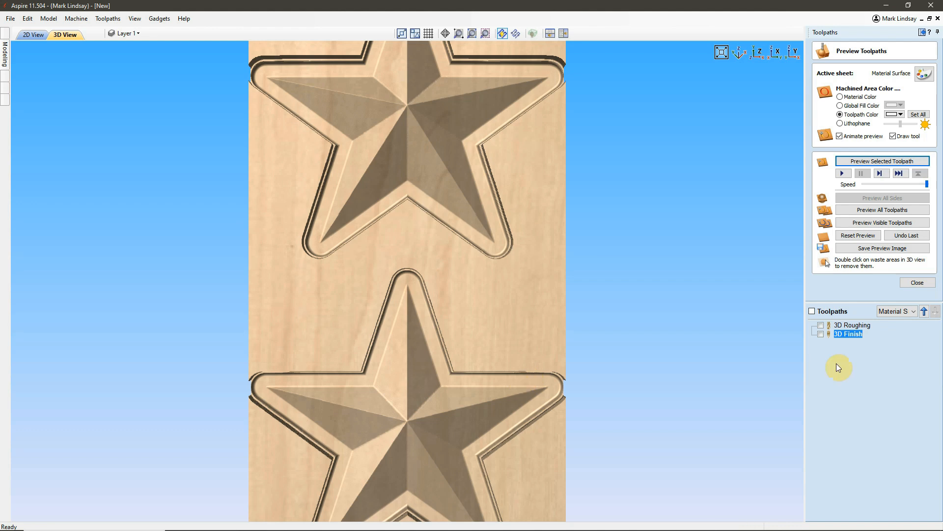
left_click(917, 283)
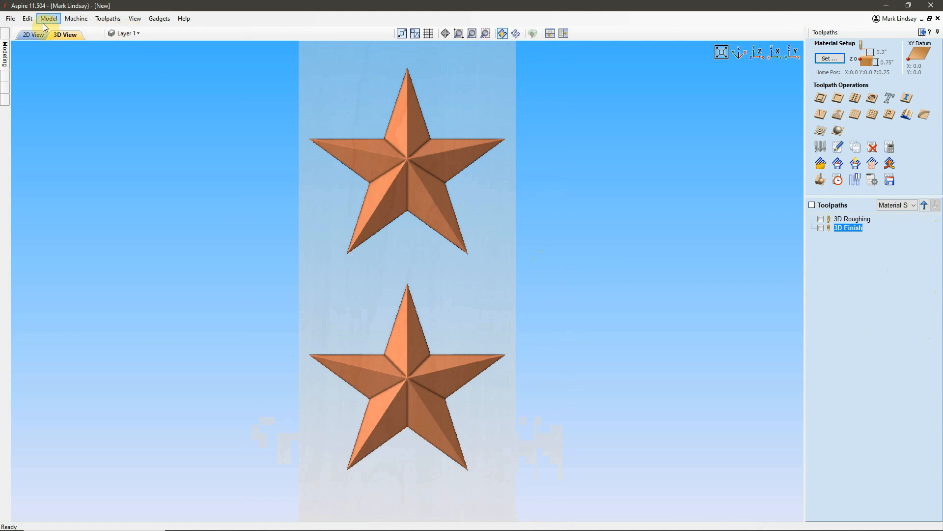
Make the Machine Bed sheet active in the 2D view
left_click(35, 34)
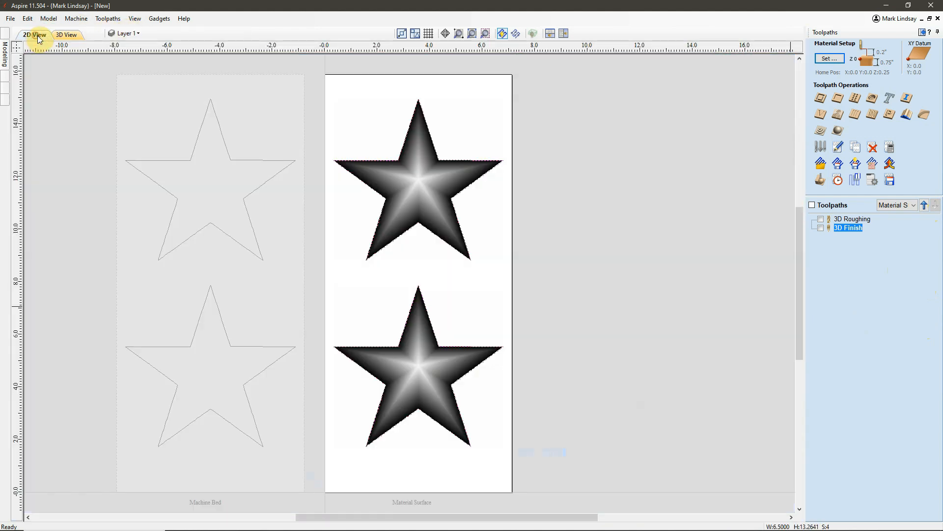
left_click(277, 299)
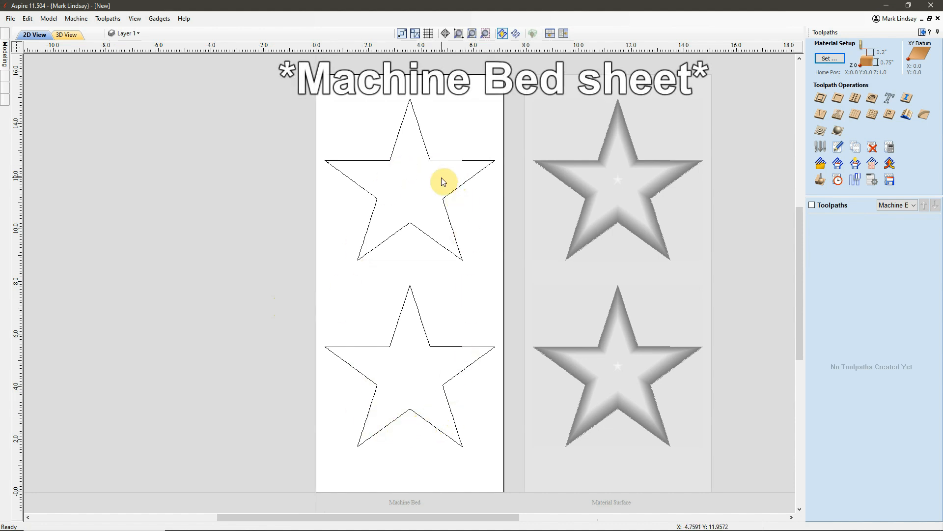
Start an outside Profile toolpath for both Machine Bed star outlines, with start depth 0.747 inches and cut depth calculated as z-.747
left_click_drag(492, 194, 427, 394)
left_click(824, 99)
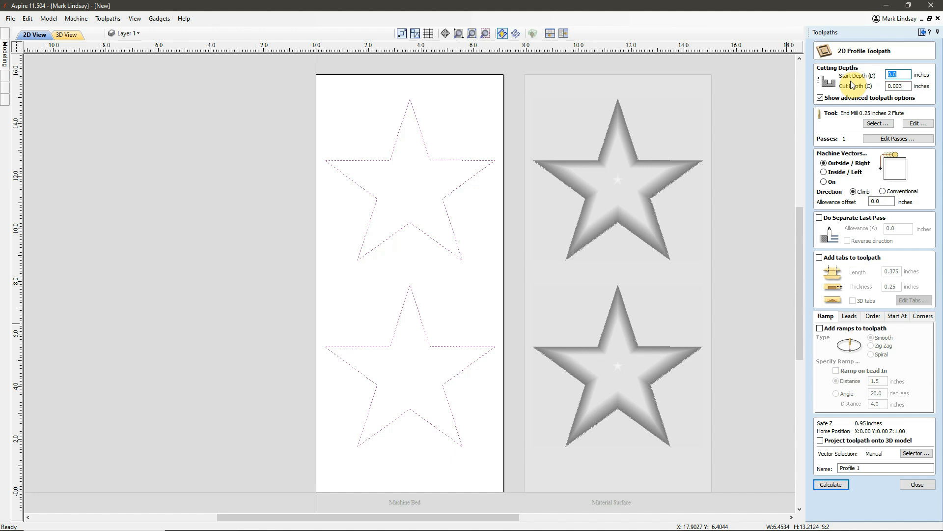
type("0")
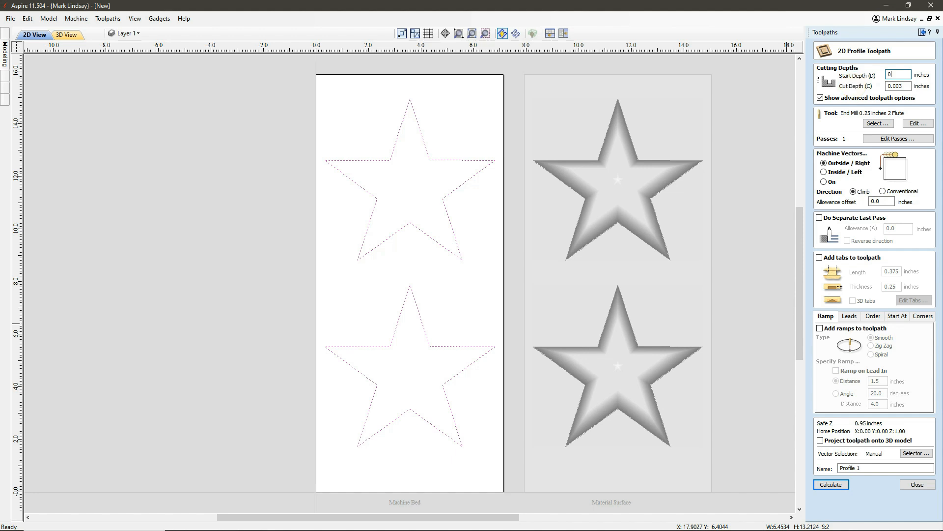
type(".747")
left_click(907, 85)
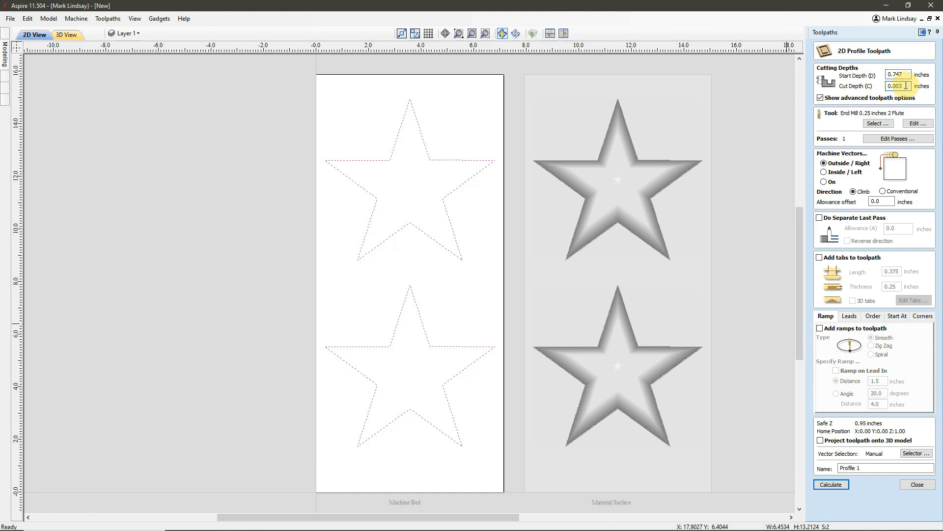
left_click_drag(906, 85, 866, 90)
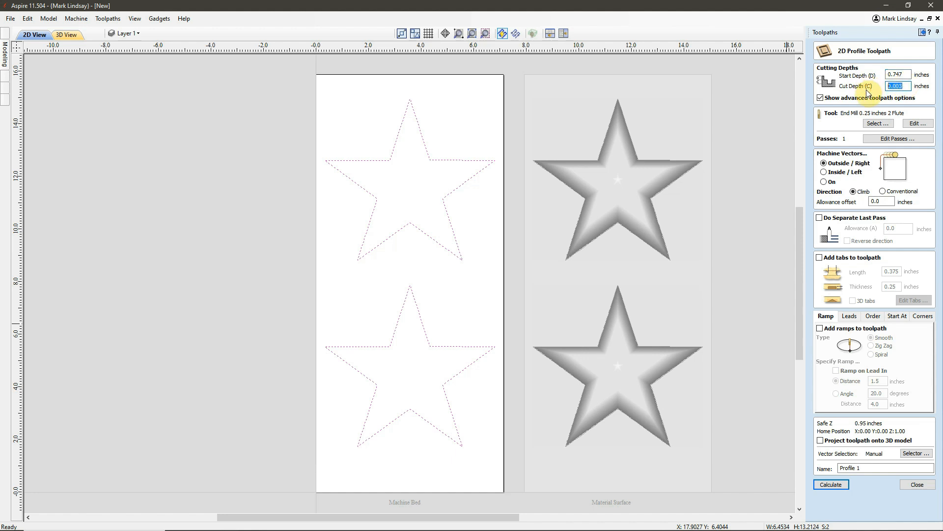
type("z-.747")
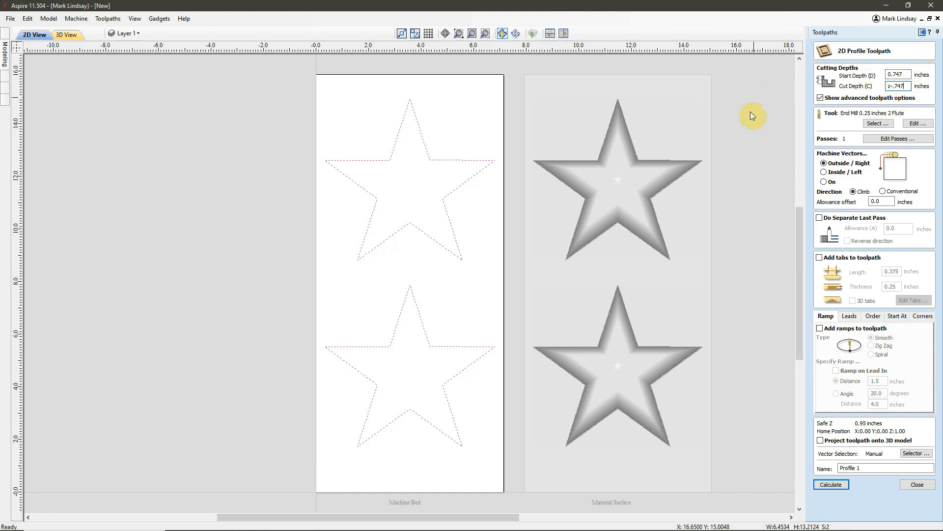
left_click(908, 86)
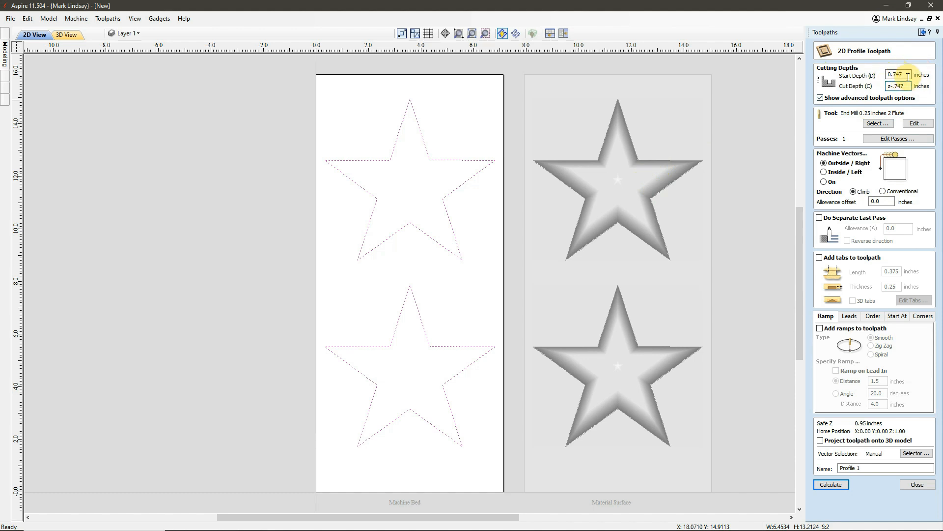
type("=")
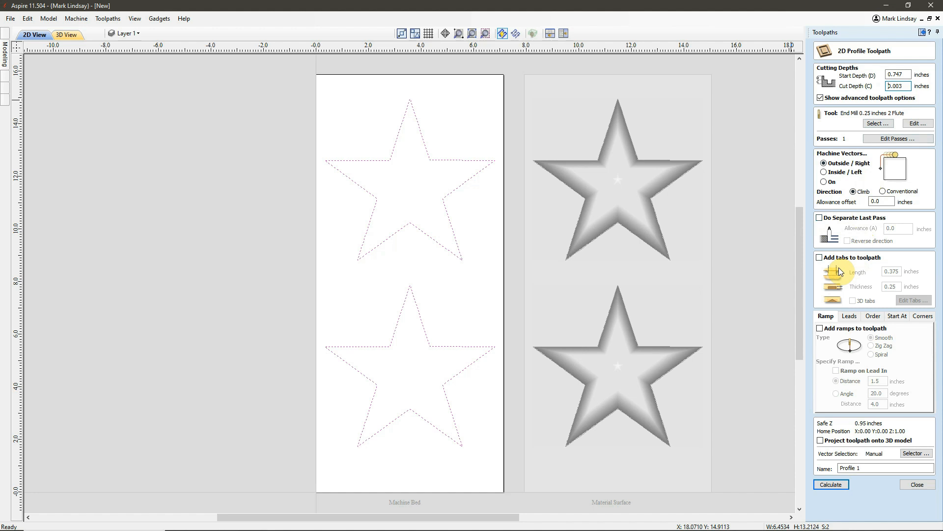
Name the toolpath Profile Cutout and calculate it
left_click(858, 467)
double_click(860, 468)
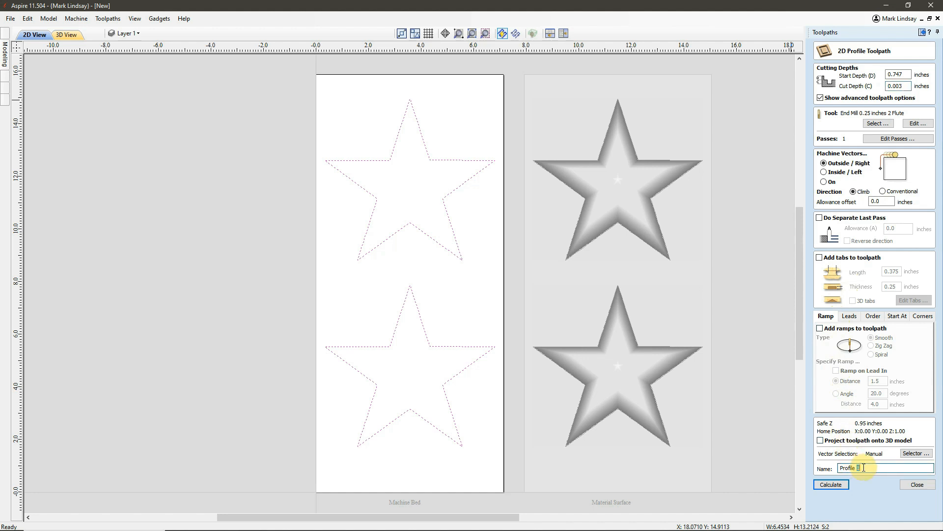
type("Cutout")
left_click(837, 484)
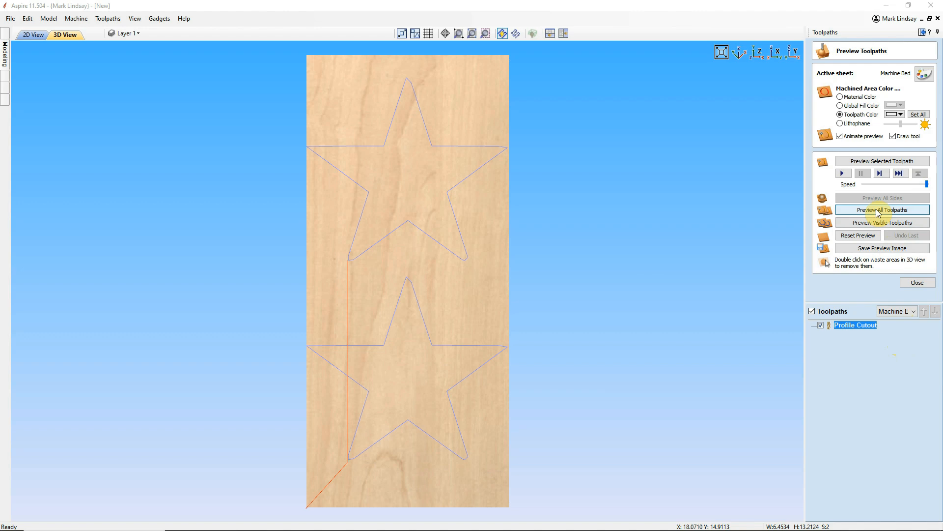
Preview the Profile Cutout toolpath, remove the waste material around both stars, and inspect the cut-out stars from several angles
left_click(890, 161)
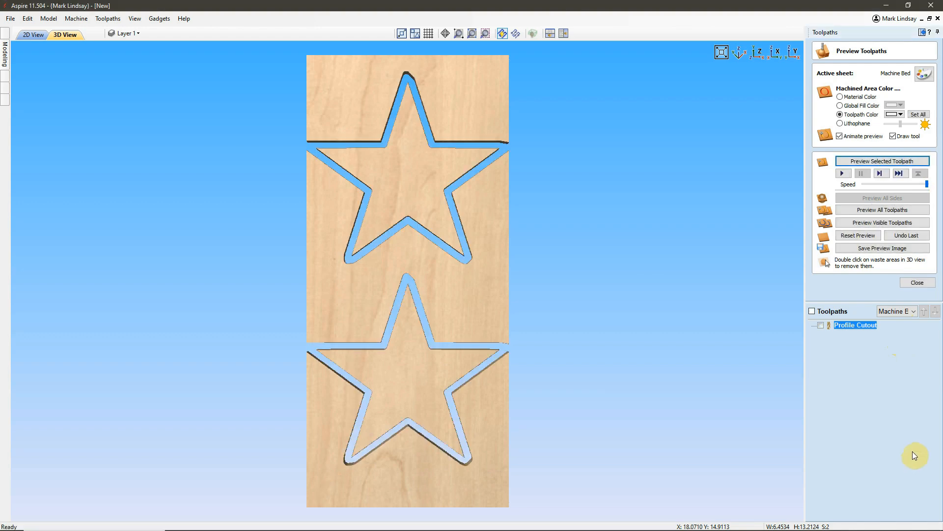
left_click_drag(400, 471, 441, 335)
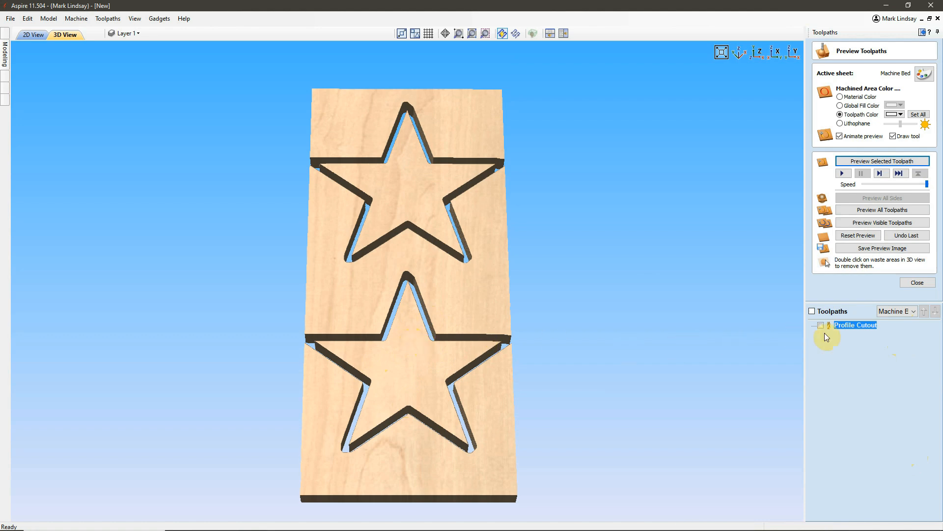
double_click(400, 459)
double_click(450, 303)
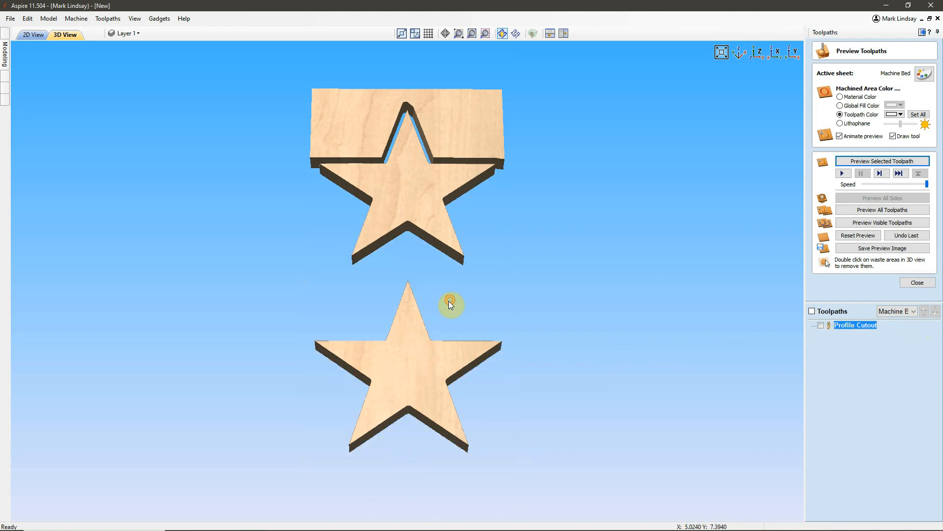
double_click(485, 104)
left_click_drag(415, 211, 404, 321)
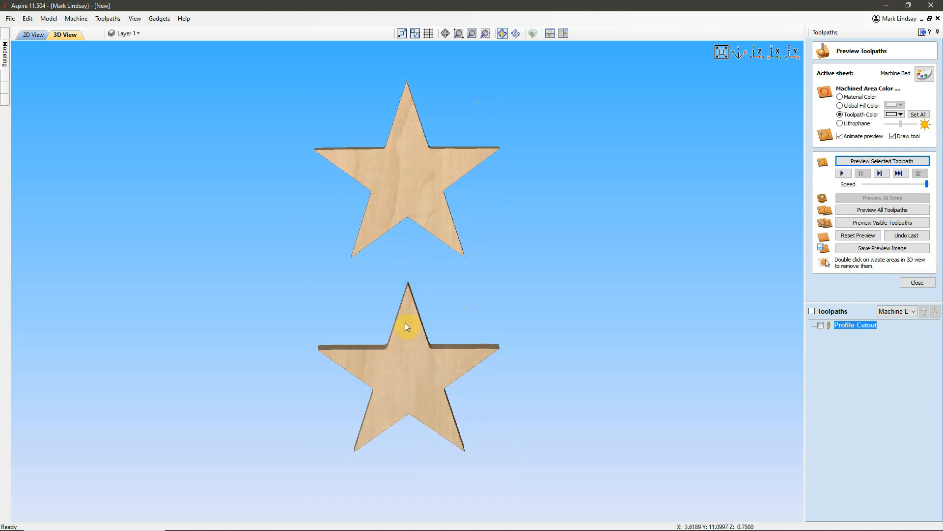
left_click_drag(399, 381, 401, 308)
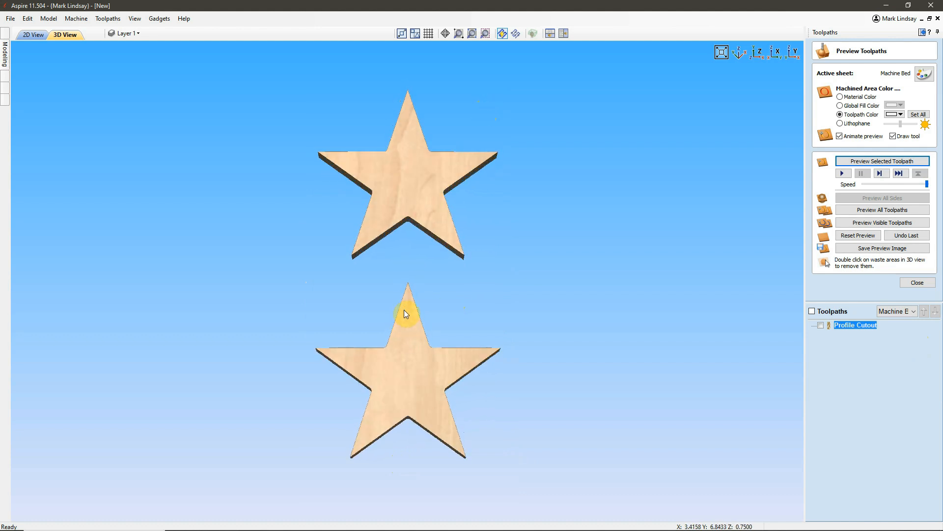
Reset the toolpath preview, return to the 2D view, and clear the star outline selection
left_click(858, 236)
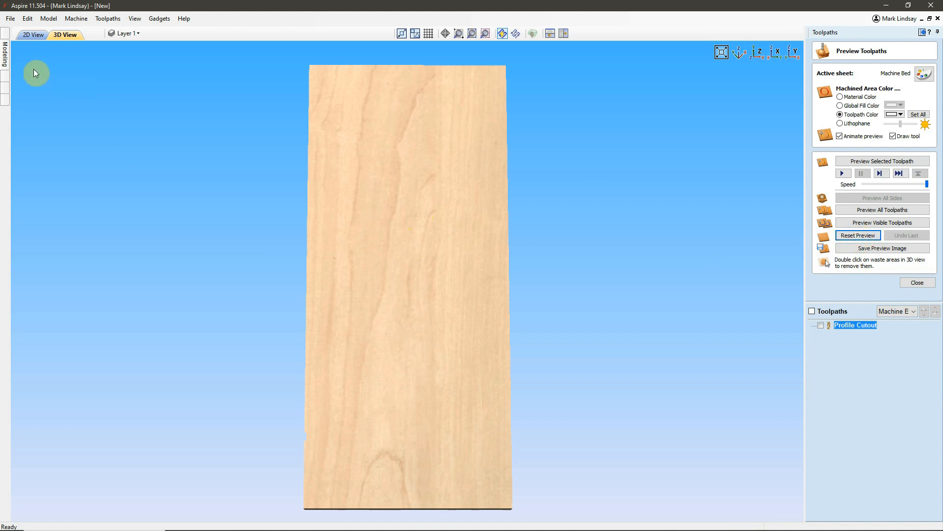
left_click(32, 35)
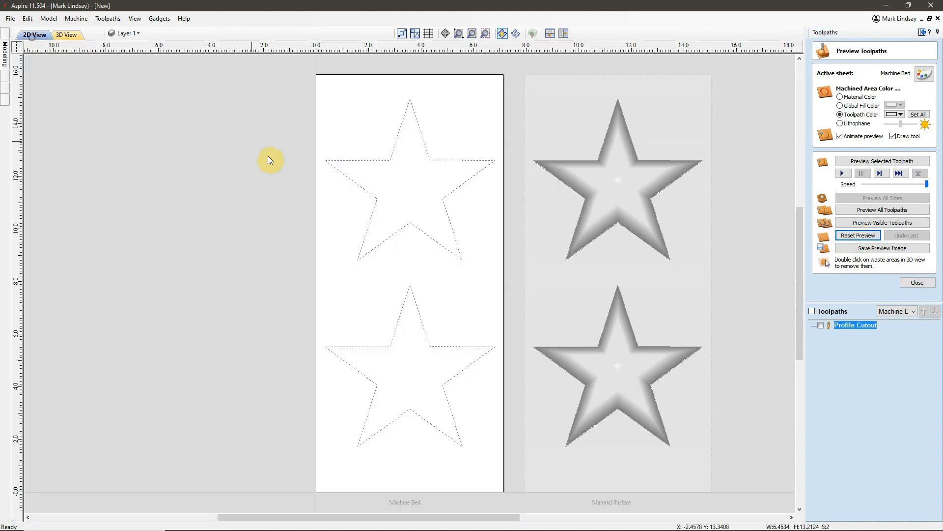
left_click(460, 302)
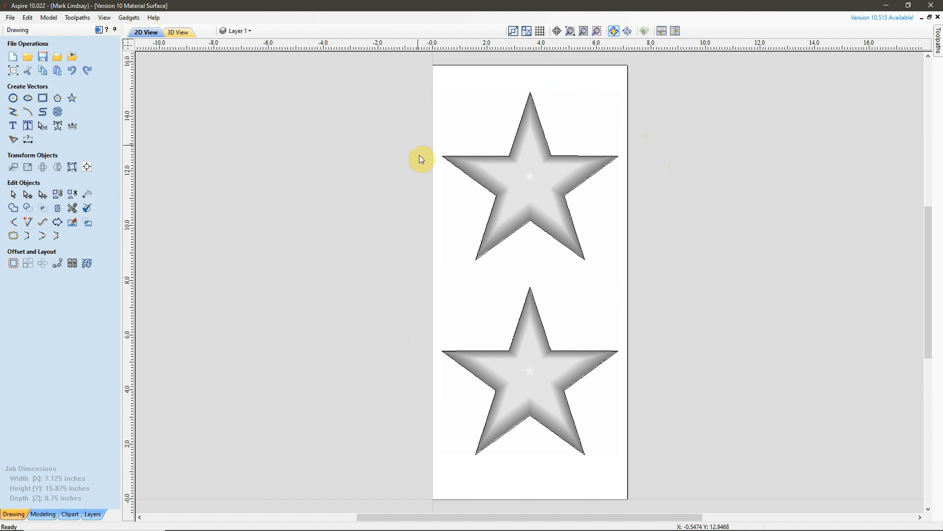
Switch to Aspire 10 and examine the star components and both outline vectors in the Version 10 Material Surface file
left_click(542, 180)
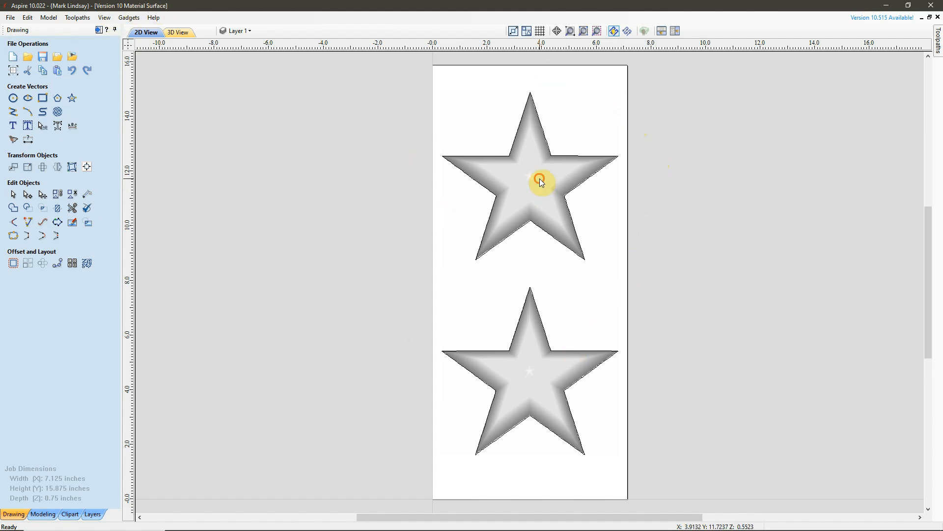
left_click(588, 296)
left_click(574, 254)
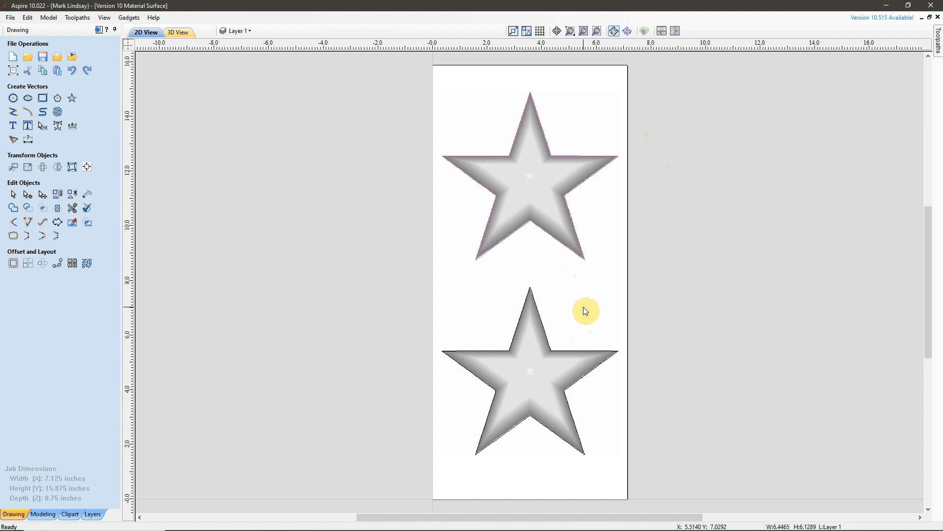
left_click(582, 350)
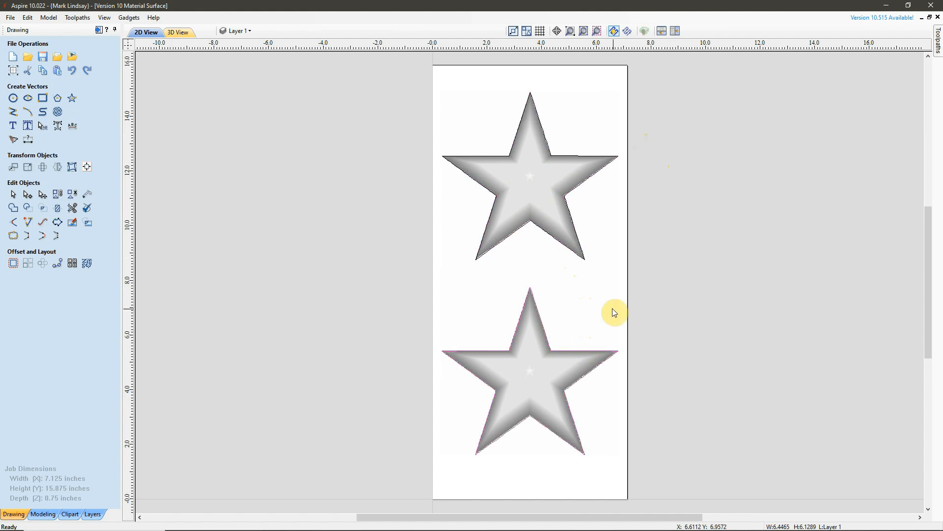
left_click(594, 287)
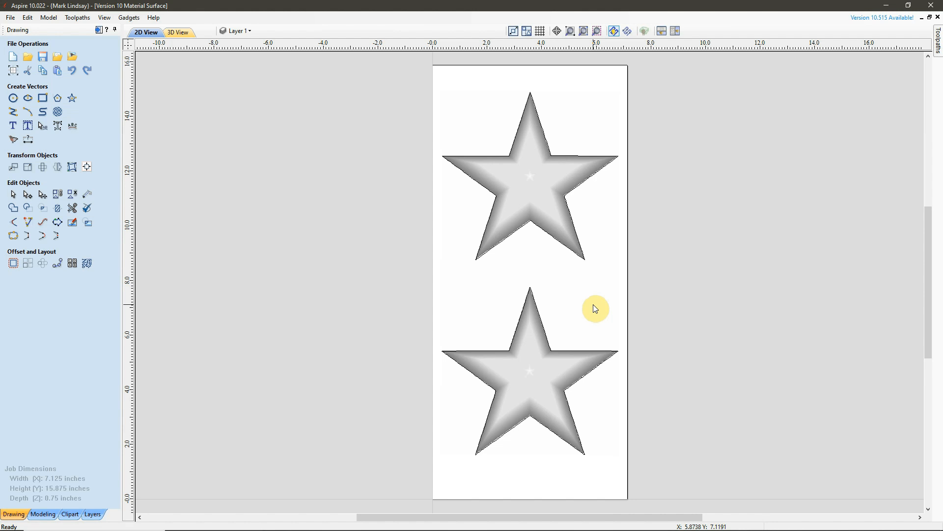
left_click(531, 181)
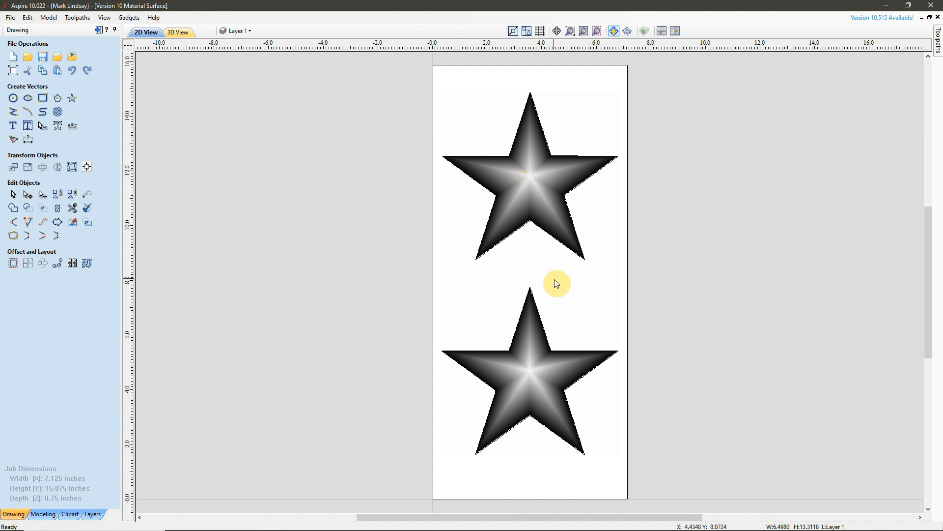
left_click(566, 288)
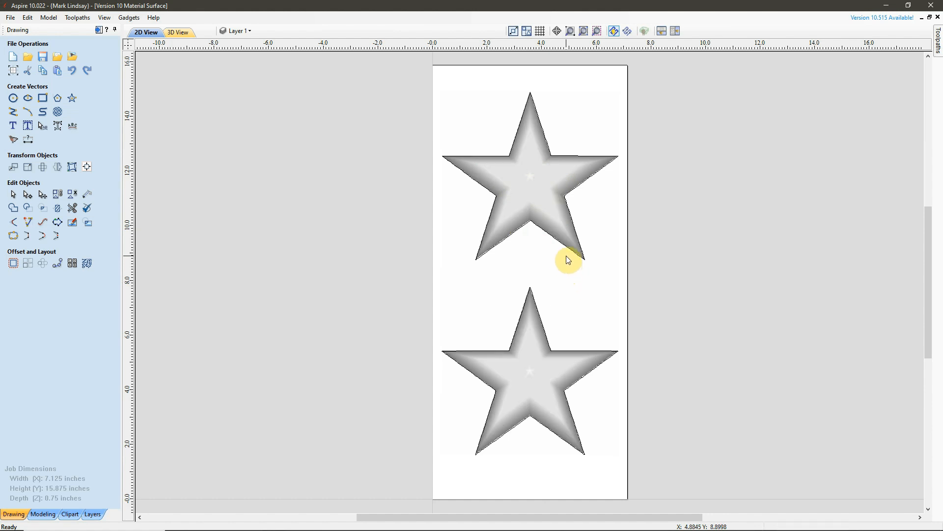
left_click(11, 18)
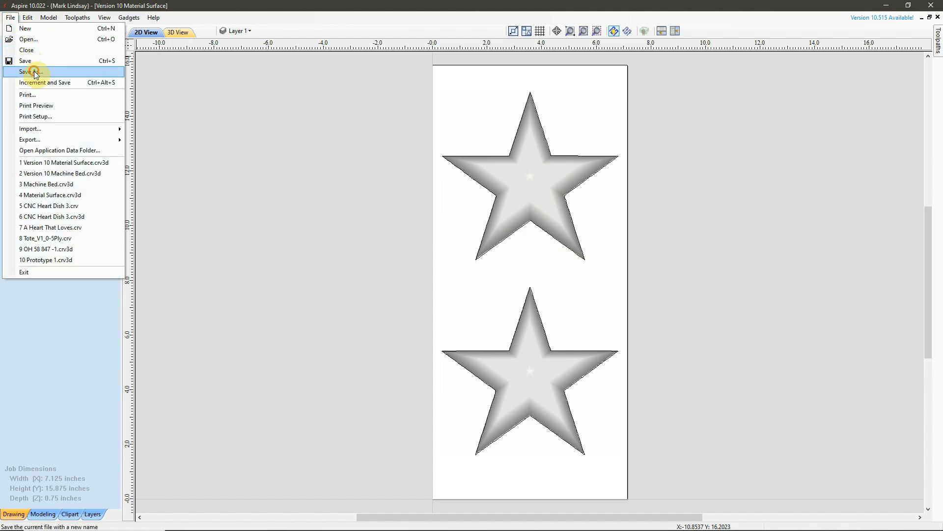
left_click(35, 72)
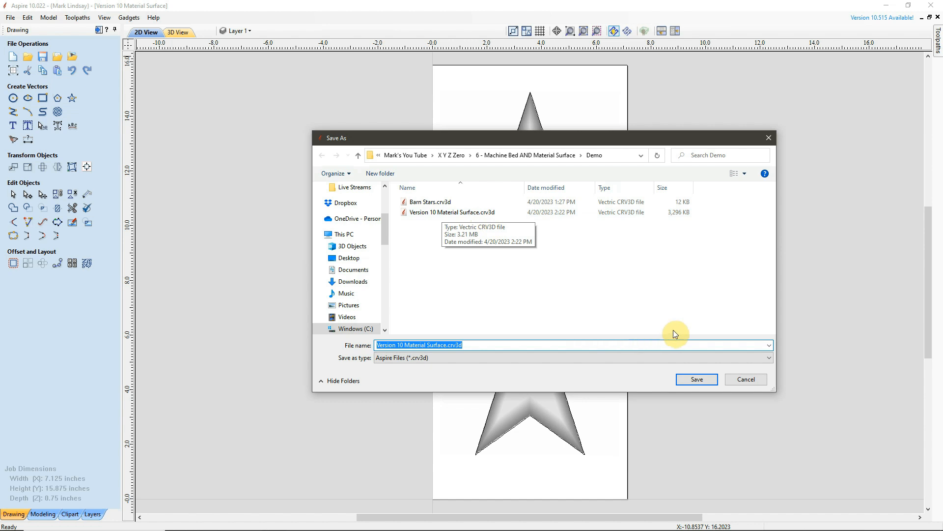
left_click(746, 379)
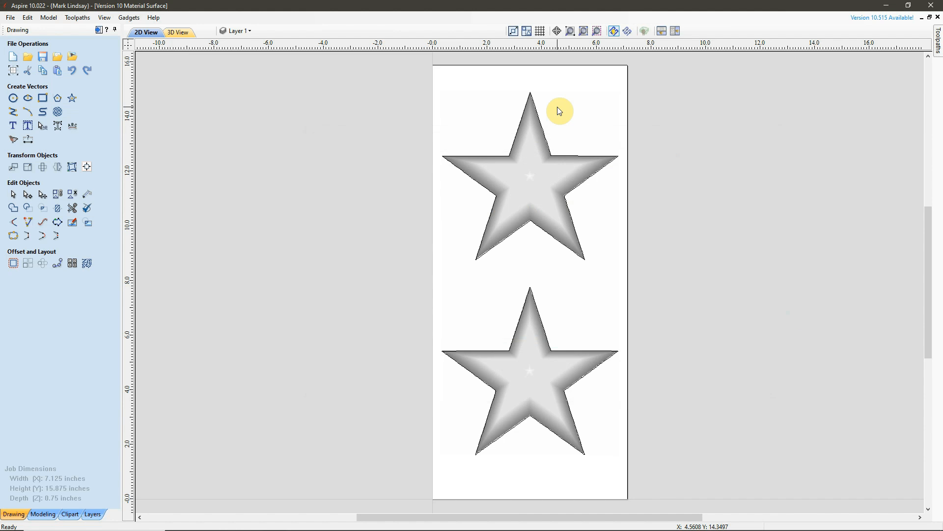
Review the job setup's Z zero position without changing it, and save the Version 10 Material Surface file
left_click(13, 71)
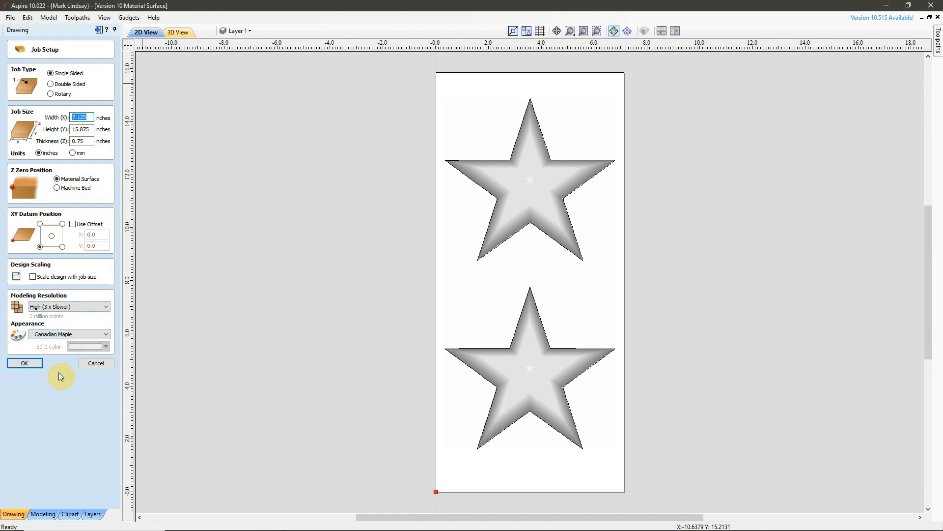
left_click(94, 363)
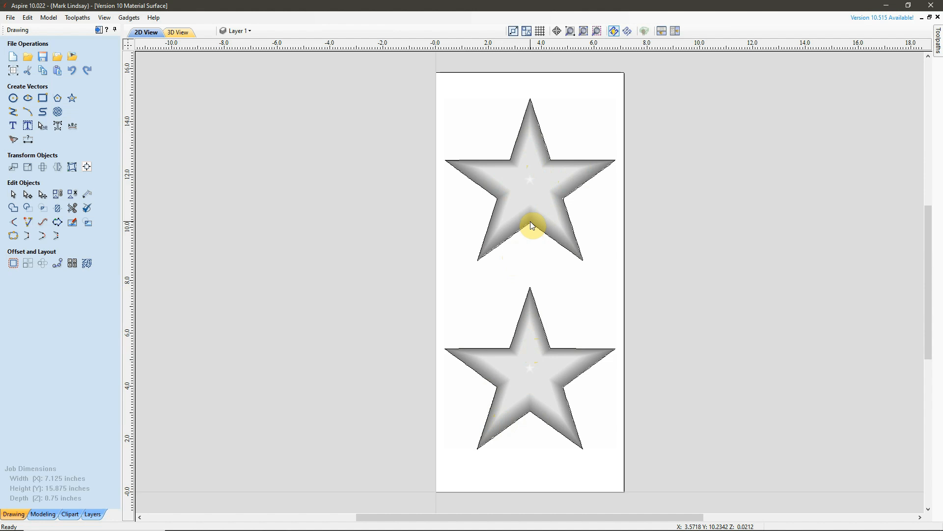
left_click(10, 17)
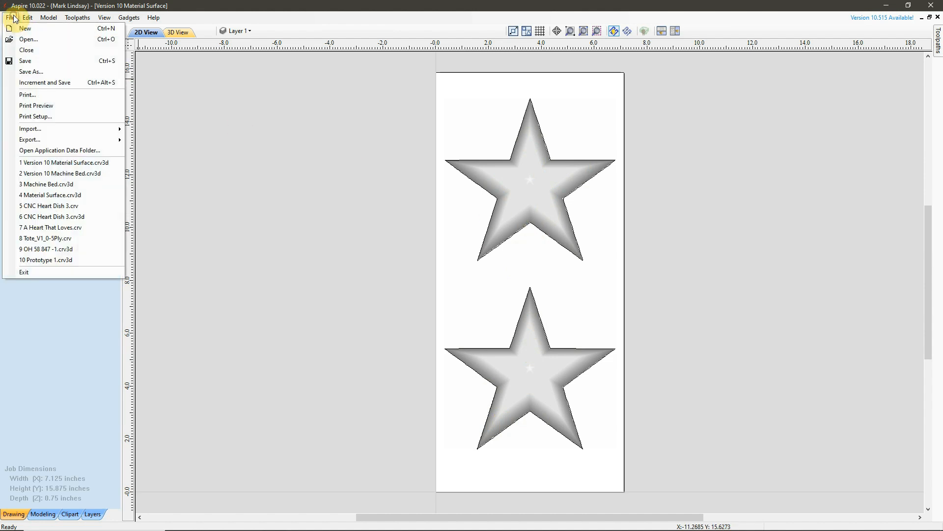
left_click(34, 61)
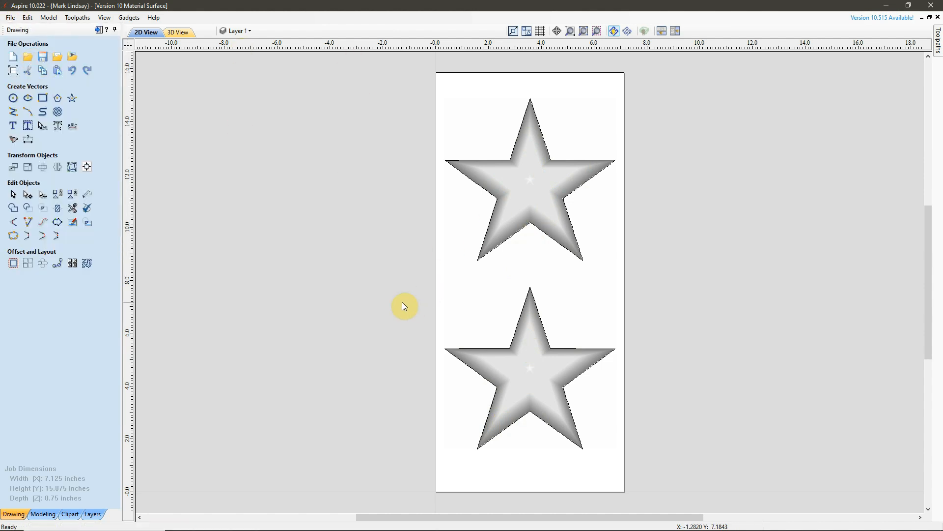
Save a copy of the job as Version 10 Machine Bed.crv3d in the Demo folder, and open that folder in File Explorer
left_click(10, 18)
left_click(30, 72)
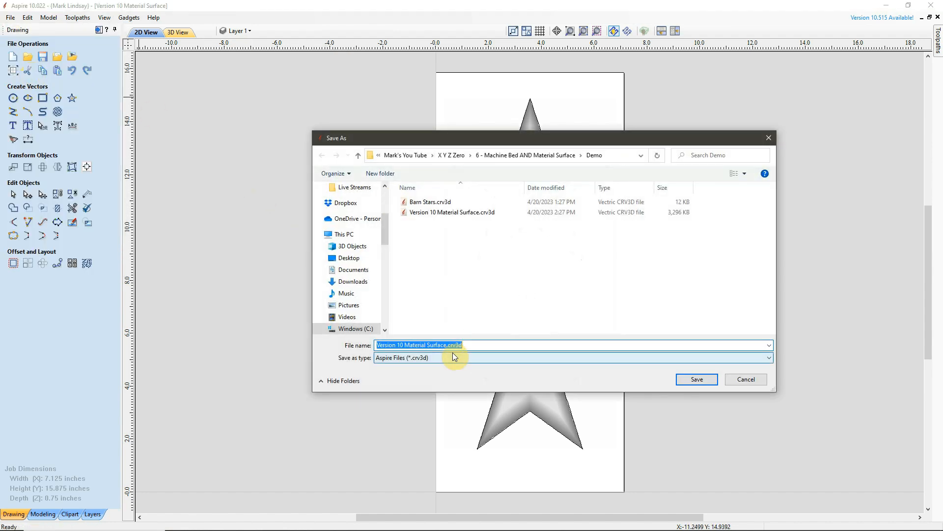
left_click(406, 345)
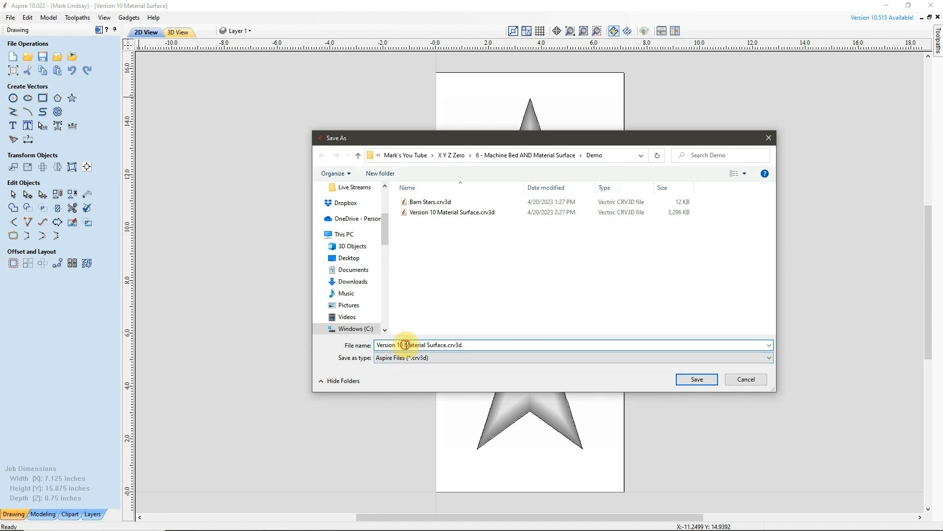
left_click_drag(405, 345, 442, 346)
type("Machine Bed")
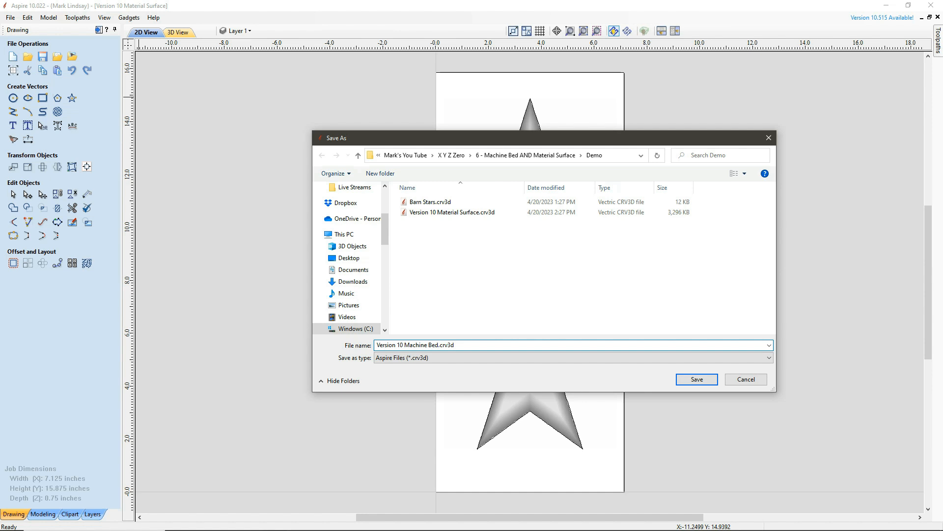
left_click(704, 379)
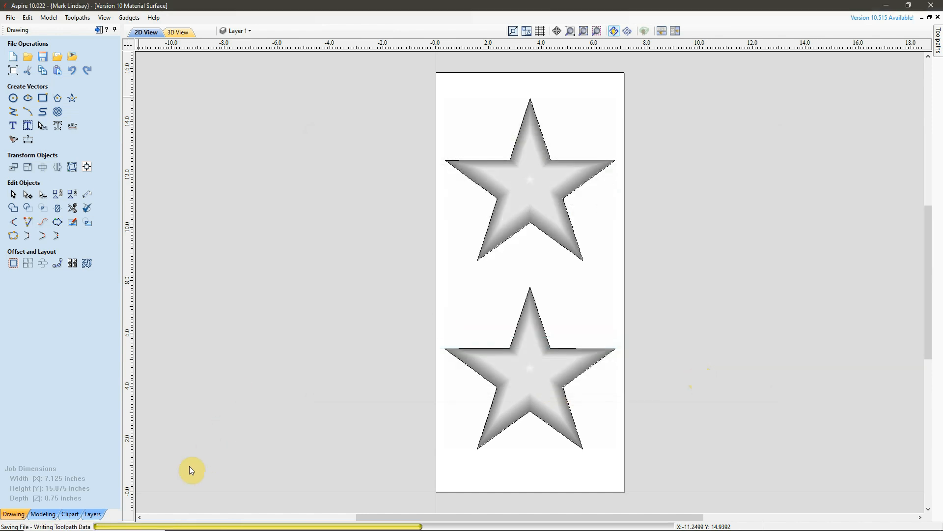
left_click(202, 521)
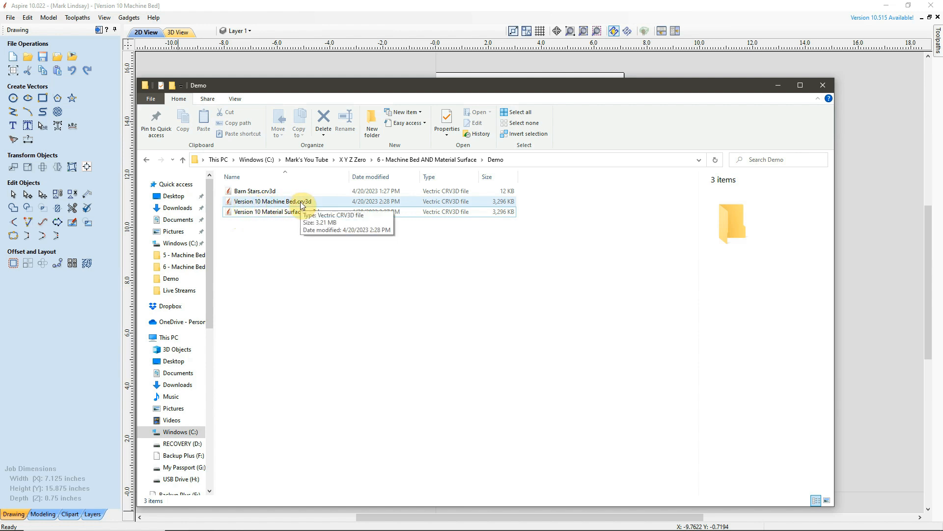
Switch back to Aspire 10 and delete the 3D star components from the Version 10 Machine Bed job
left_click(516, 6)
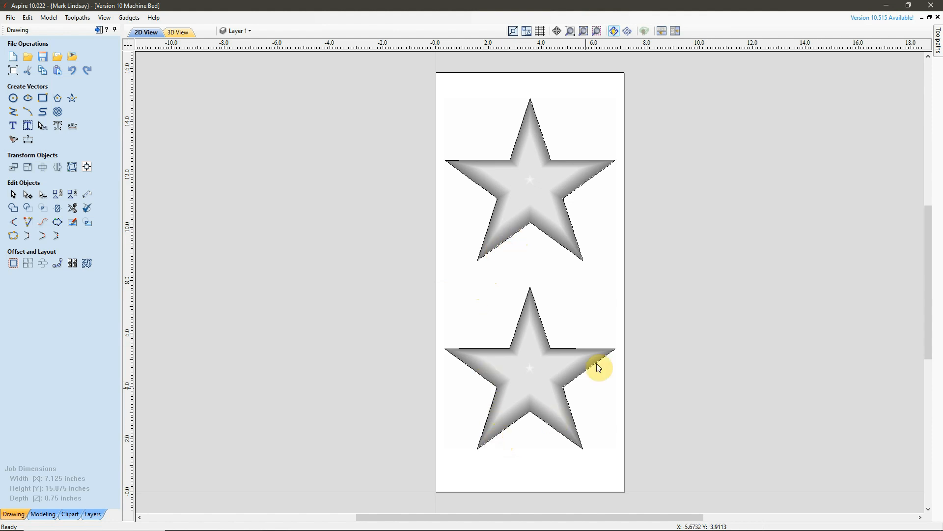
left_click(526, 182)
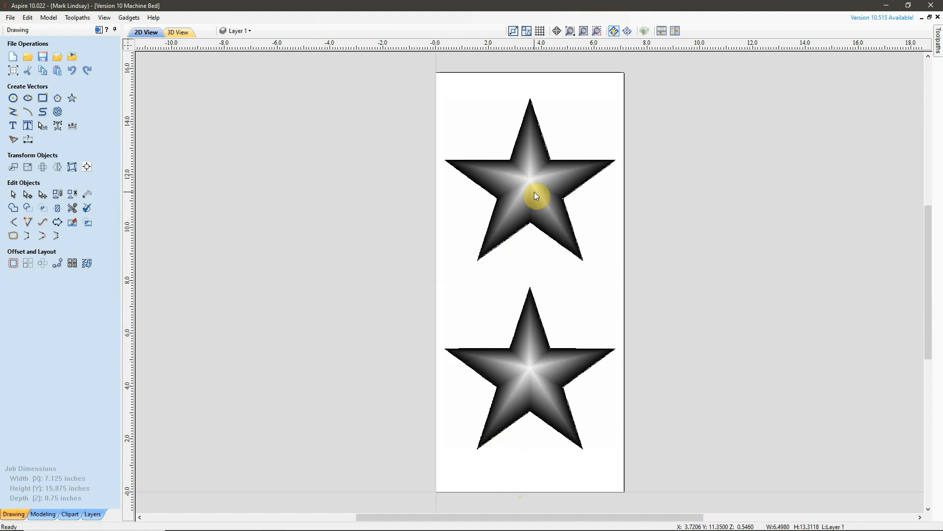
key("Delete")
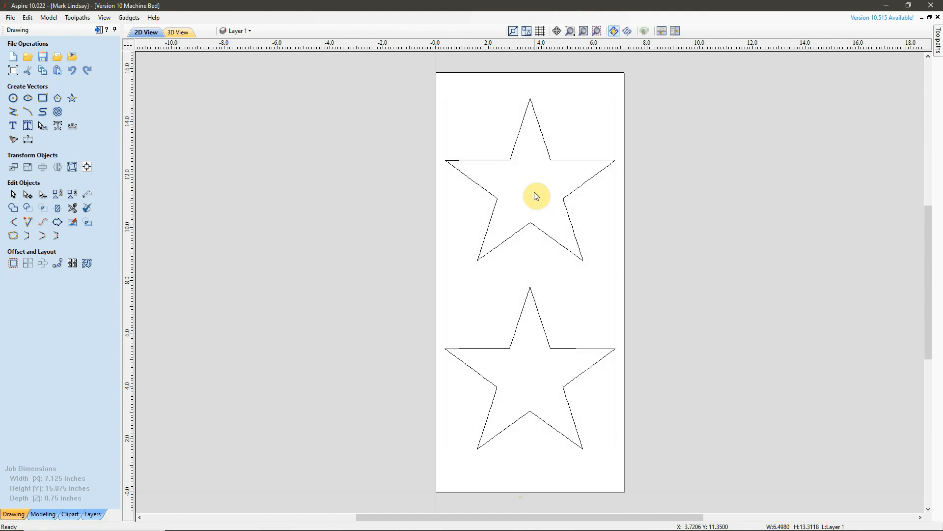
Set the job's Z zero position to Machine Bed, and save the Version 10 Machine Bed file
left_click(13, 71)
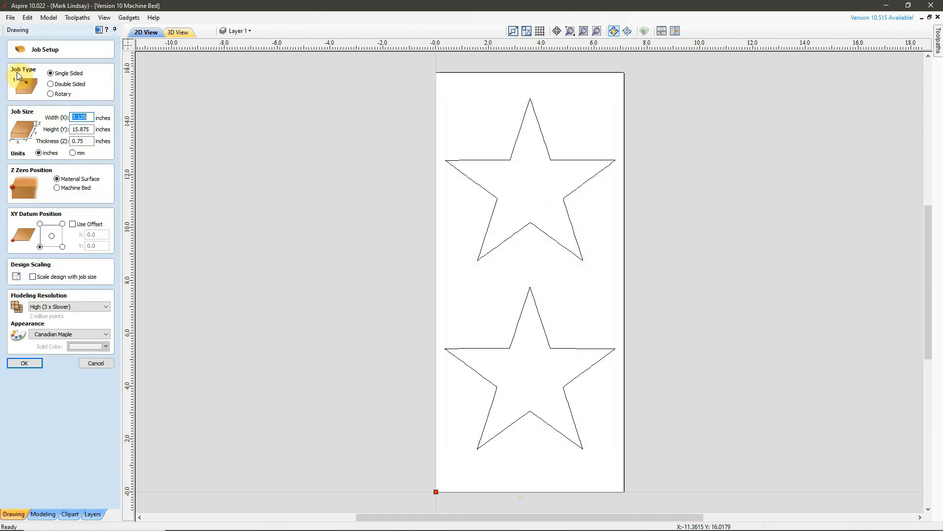
left_click(57, 188)
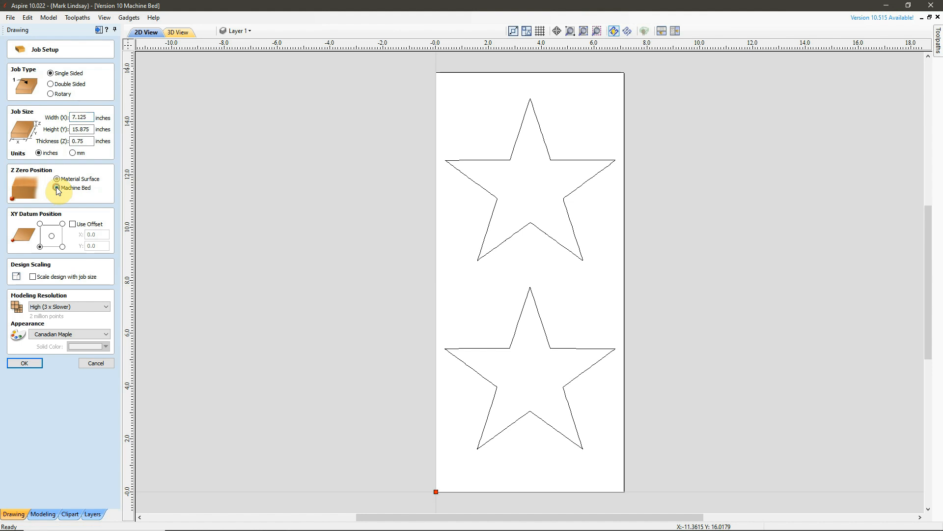
left_click(24, 363)
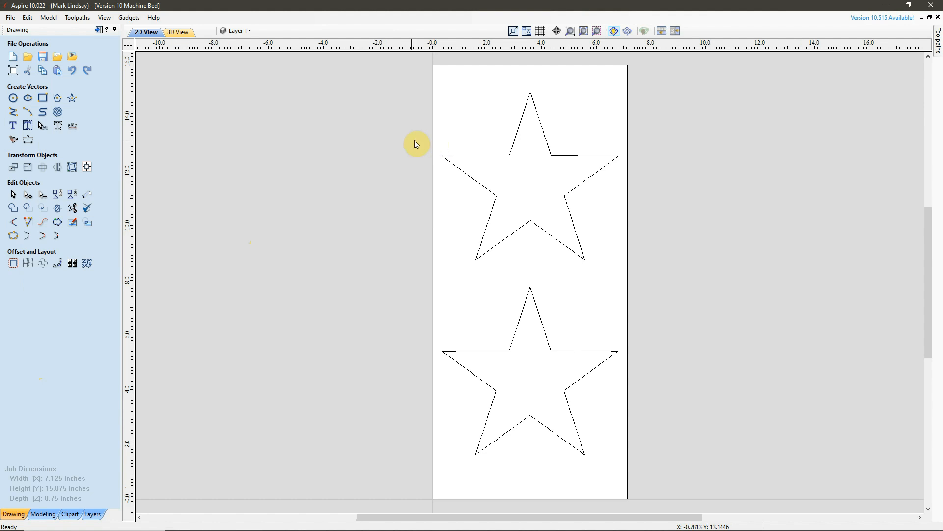
left_click(10, 18)
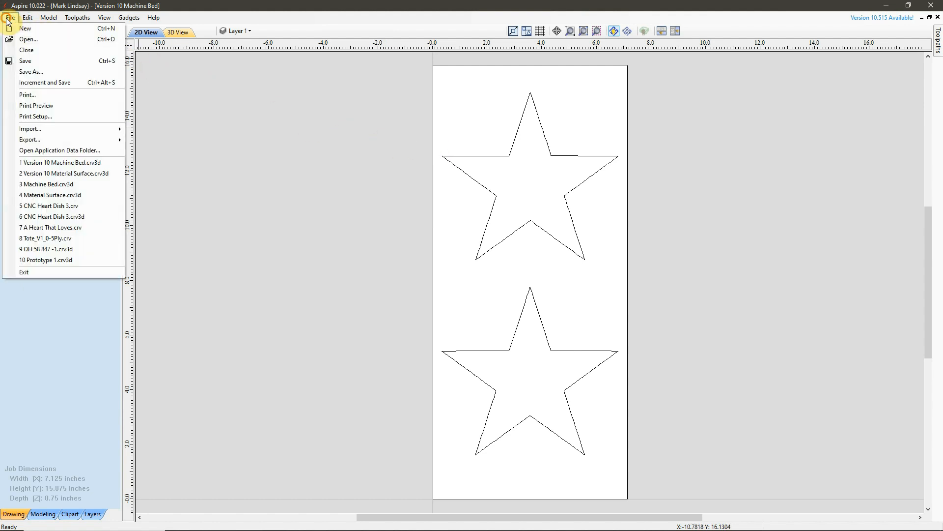
left_click(23, 63)
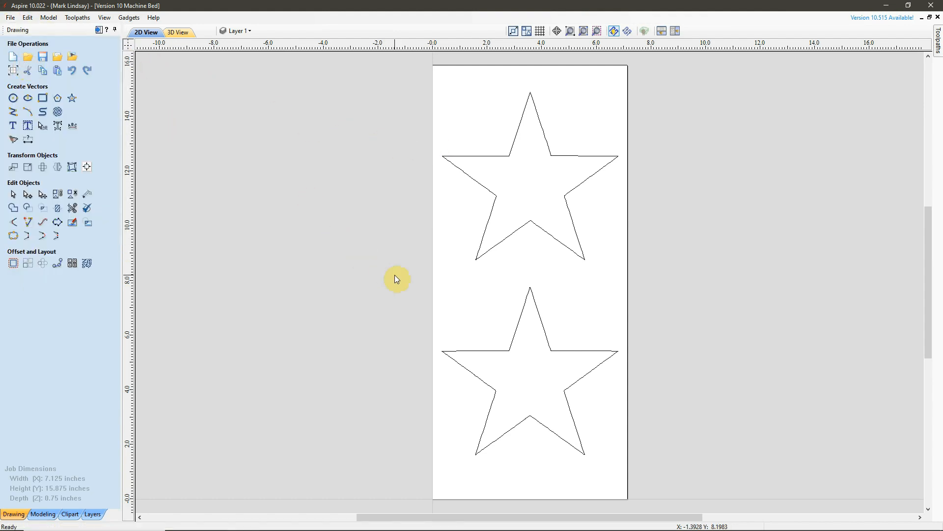
Examine the upper and lower star outline vectors by selecting them, and clear the selection
left_click(580, 250)
left_click(544, 321)
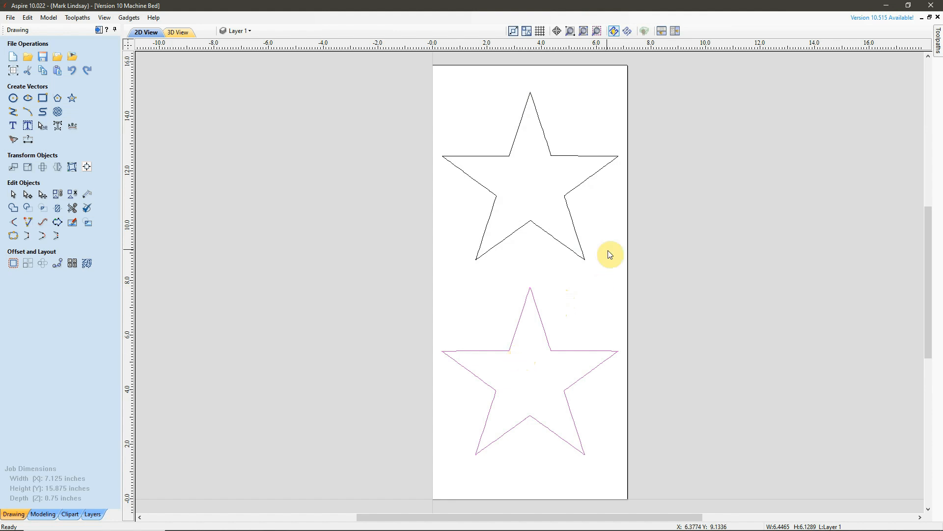
left_click(575, 255)
left_click(555, 283)
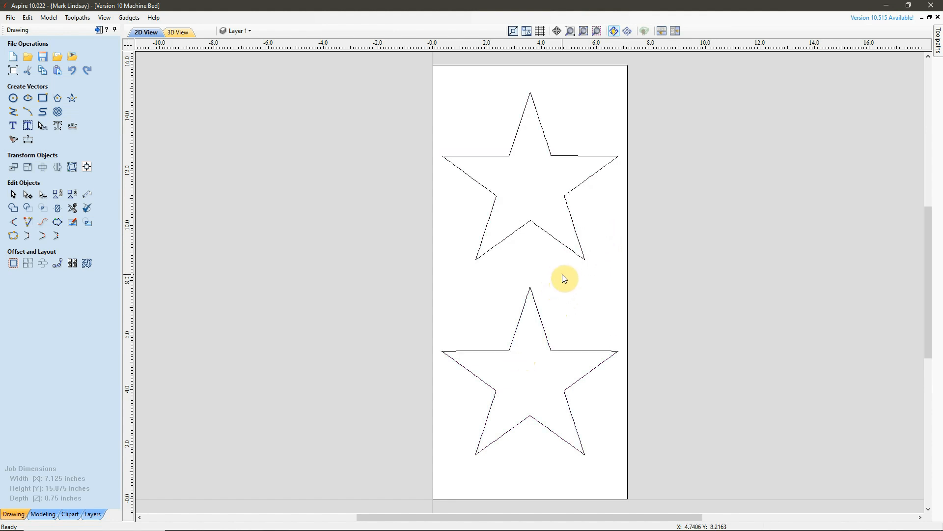